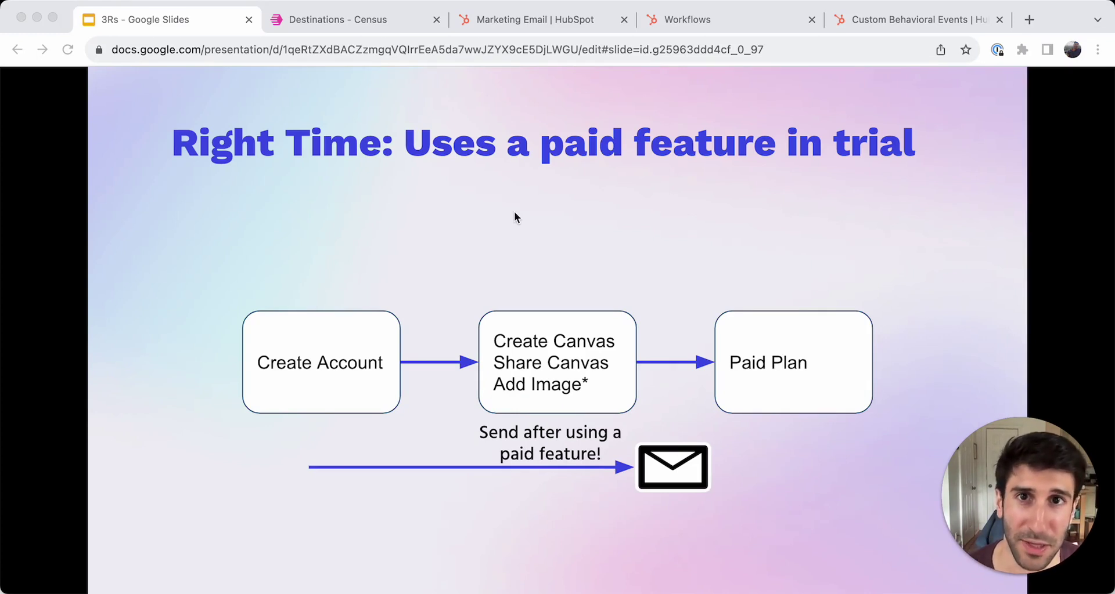
Step: In HubSpot's marketing emails, clone the Trial Usage Report email as an Automated email
click(548, 22)
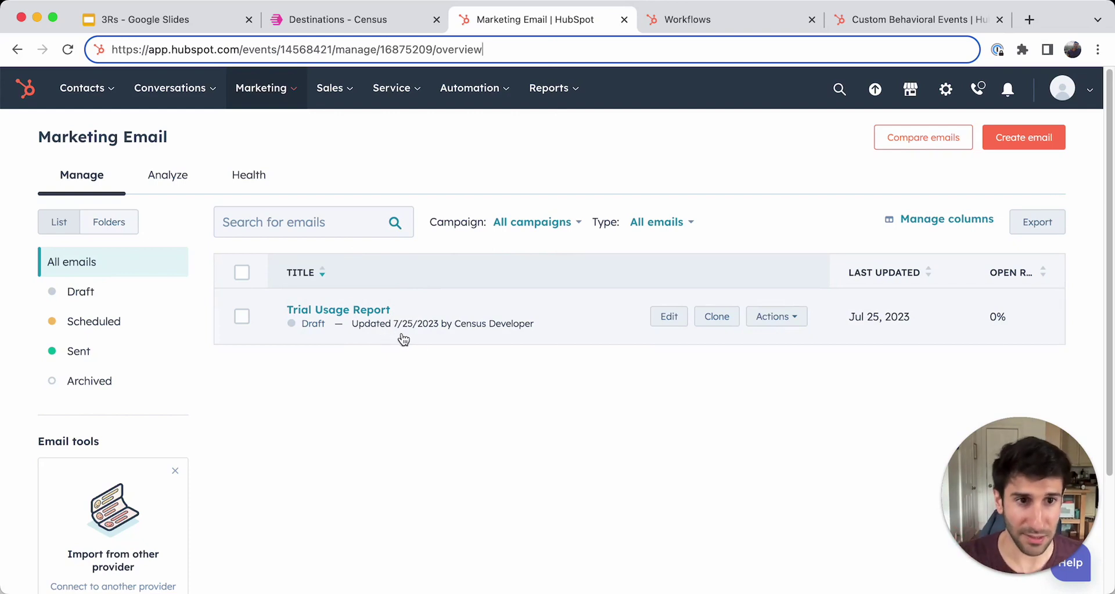
click(717, 317)
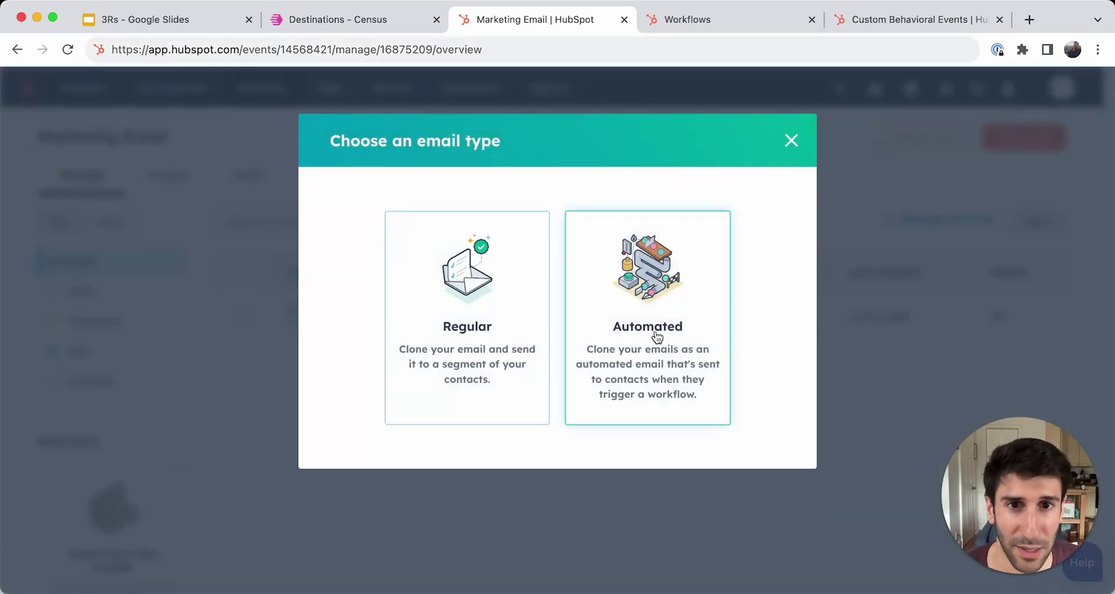
click(656, 336)
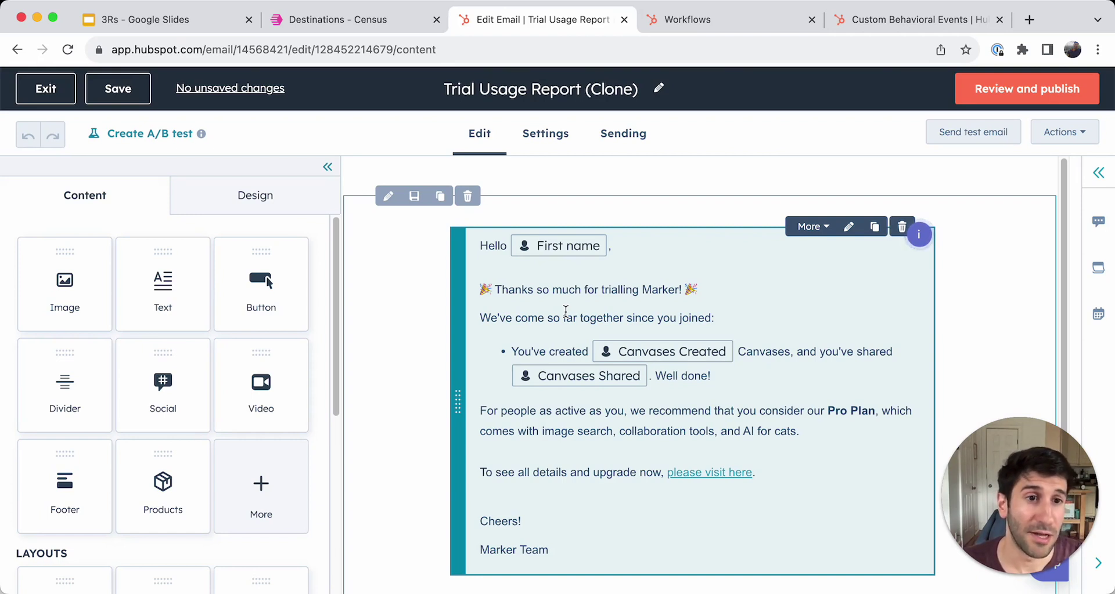
click(781, 433)
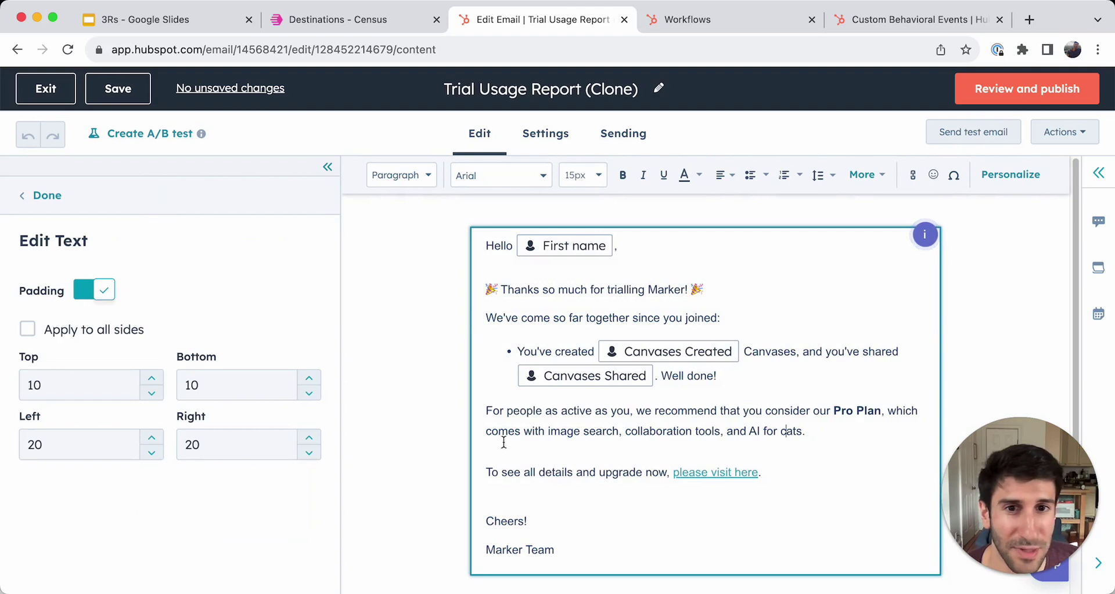
drag(528, 435, 624, 432)
click(622, 432)
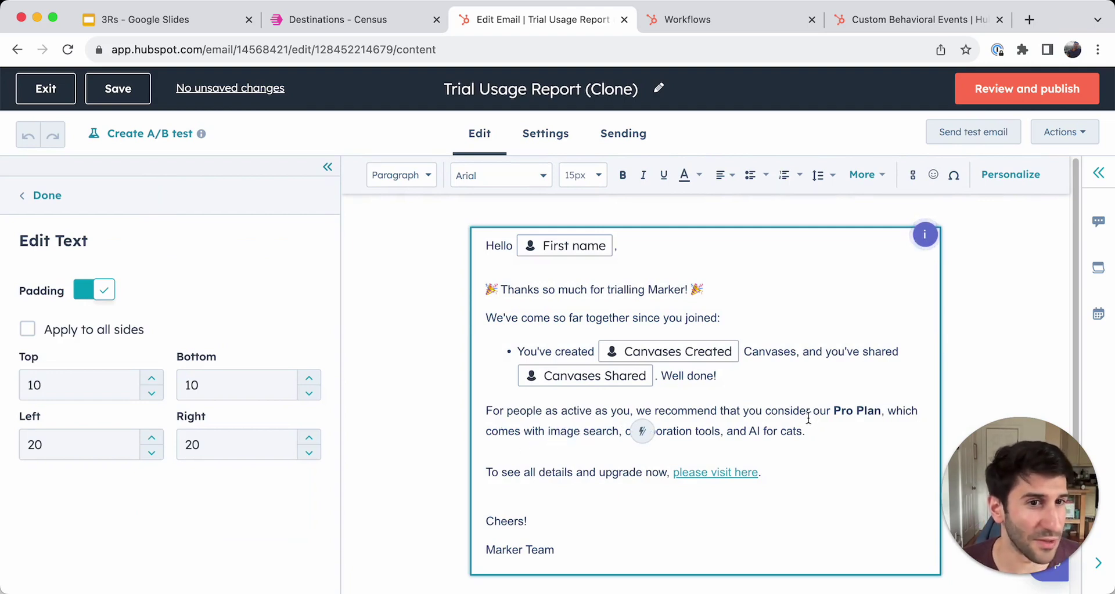
Step: Rename the cloned email Trial Usage Report (Automated) and publish it
double_click(617, 89)
text(Automated)
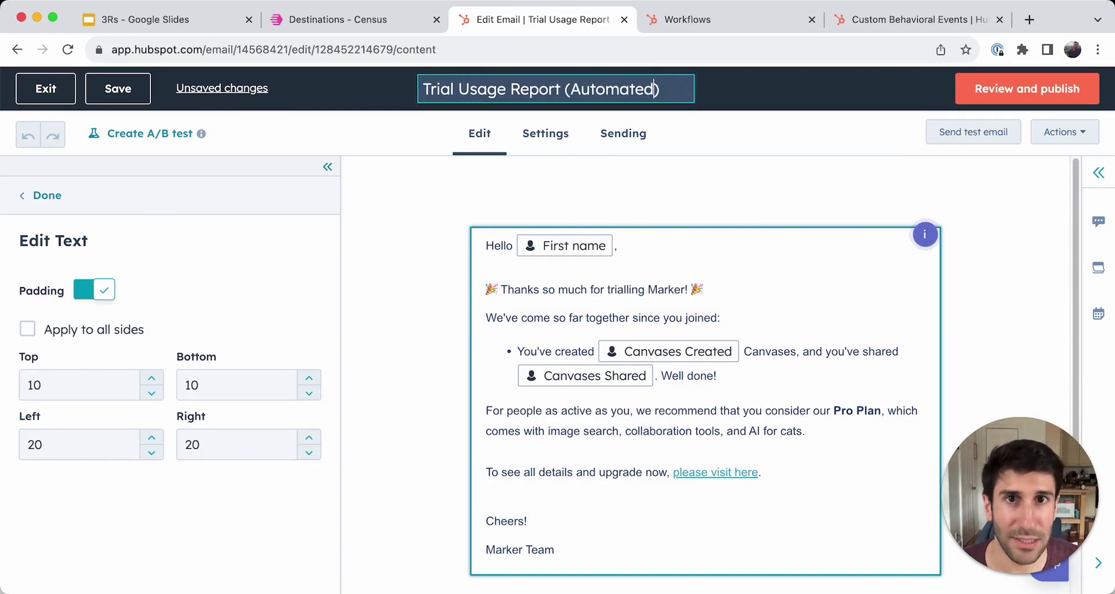
click(995, 91)
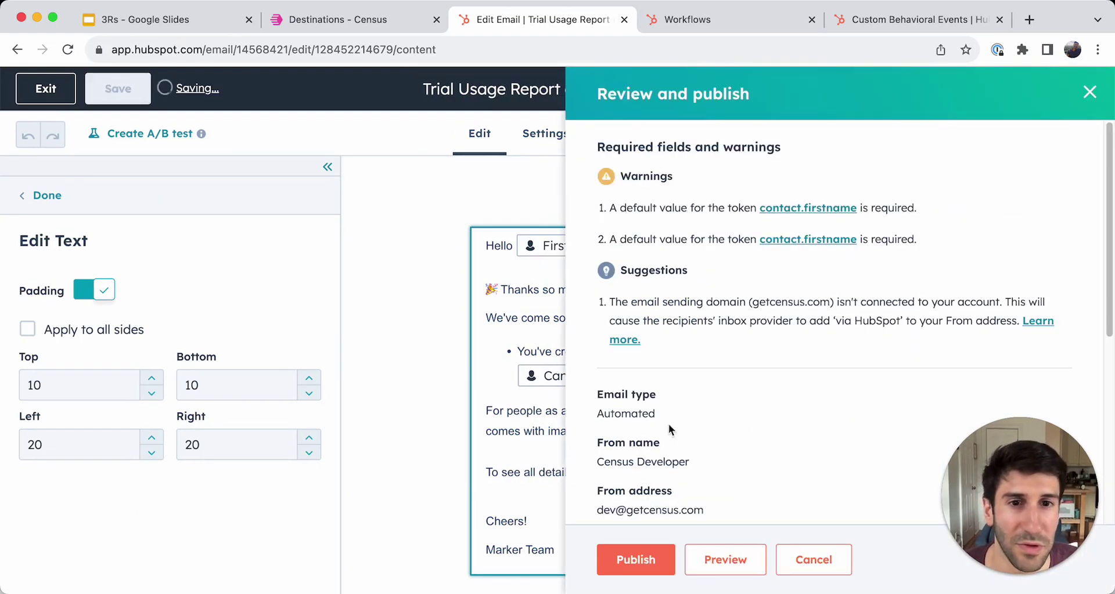
key(Escape)
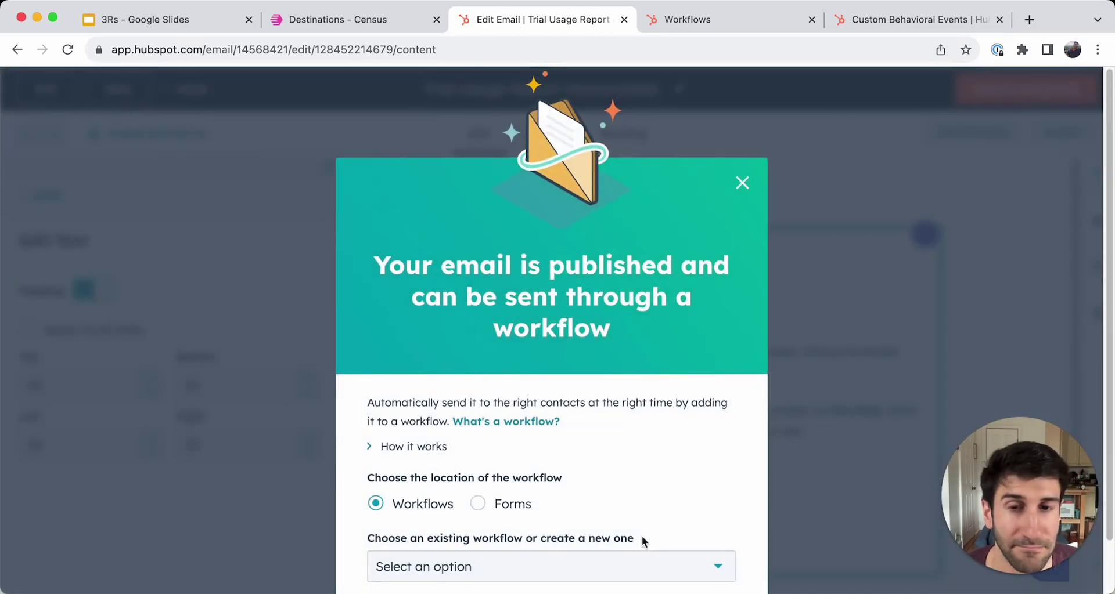
Step: Choose the existing workflow Send Upgrade Email When Paid Feature Used for the published email and go to that workflow
scroll(620, 465, down, 2)
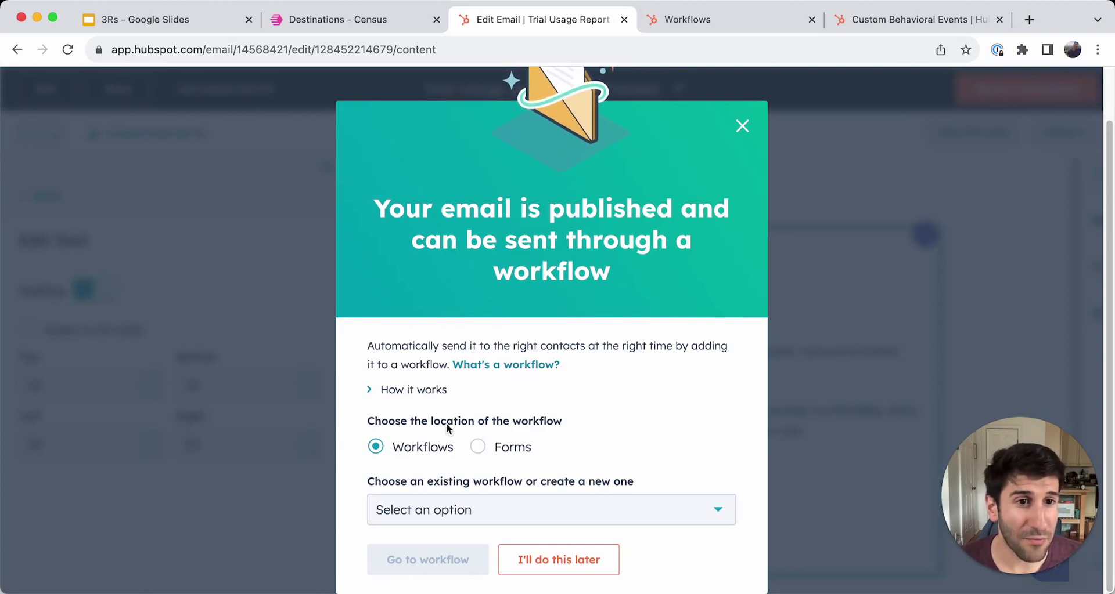
click(470, 506)
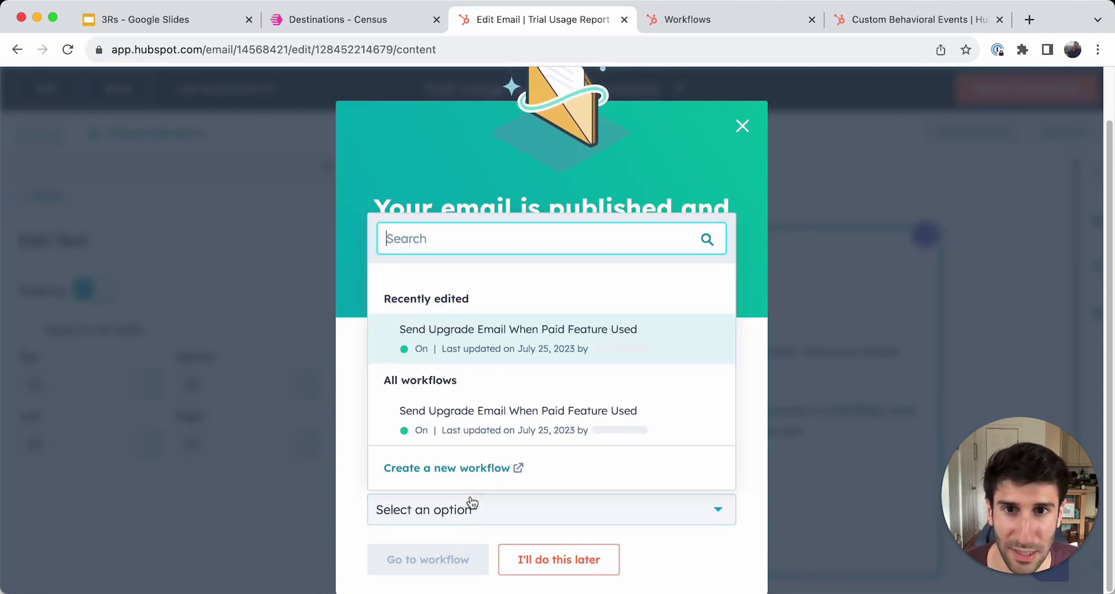
click(542, 335)
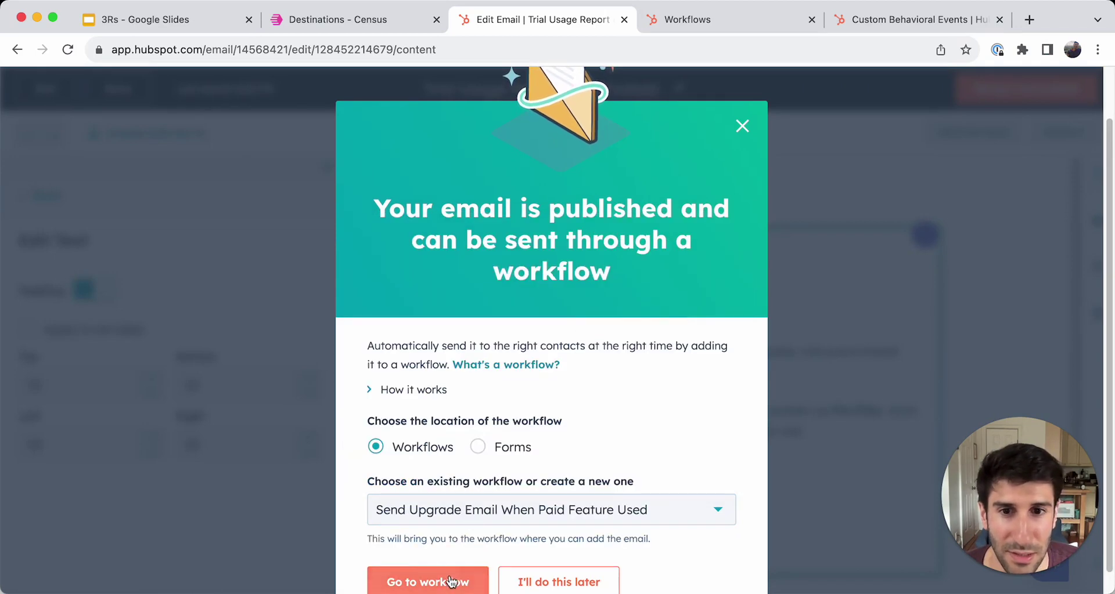
scroll(453, 575, down, 1)
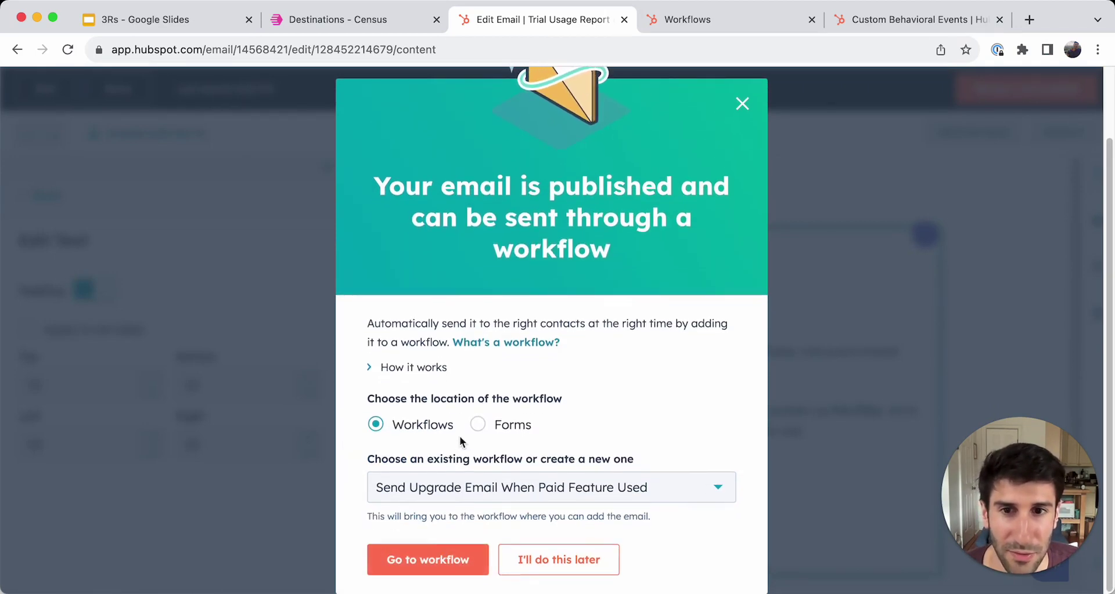
click(433, 559)
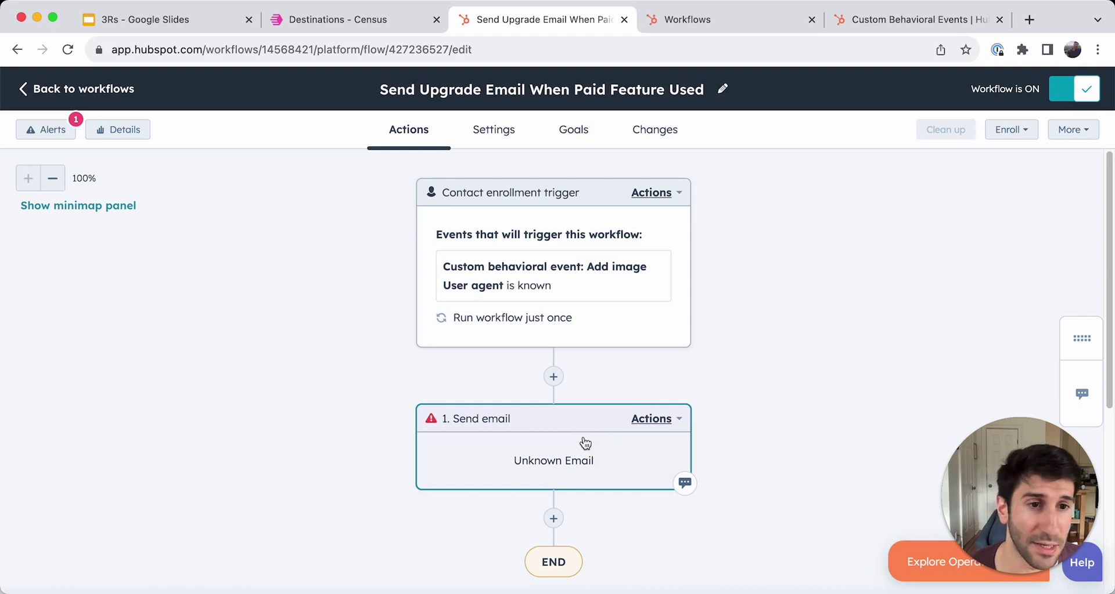
Step: Set the workflow's Send email action to use the Trial Usage Report (Automated) email and save the action
click(575, 457)
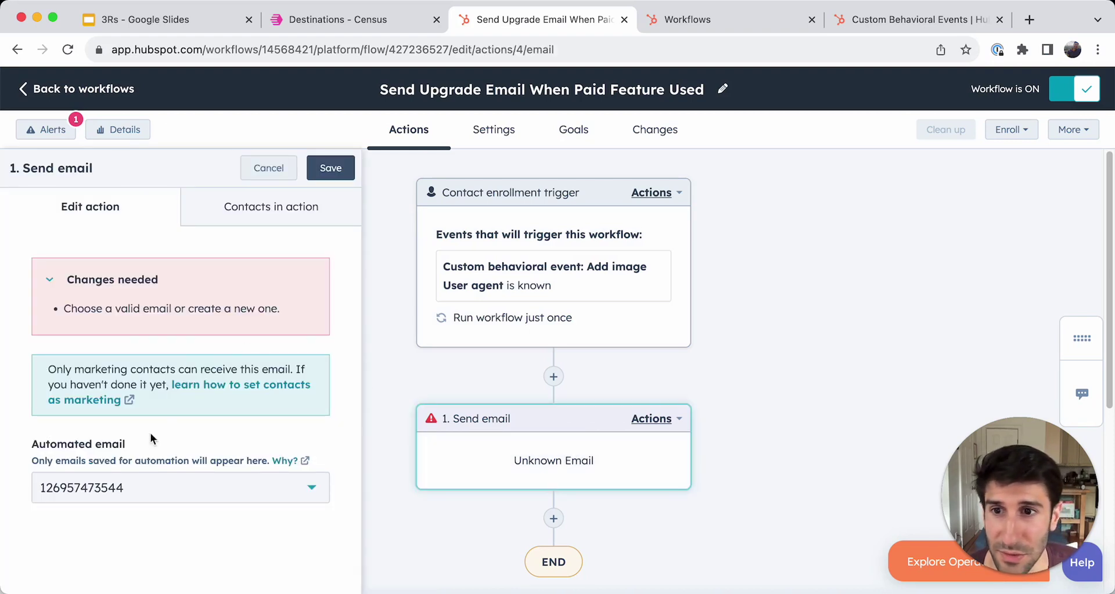
click(154, 487)
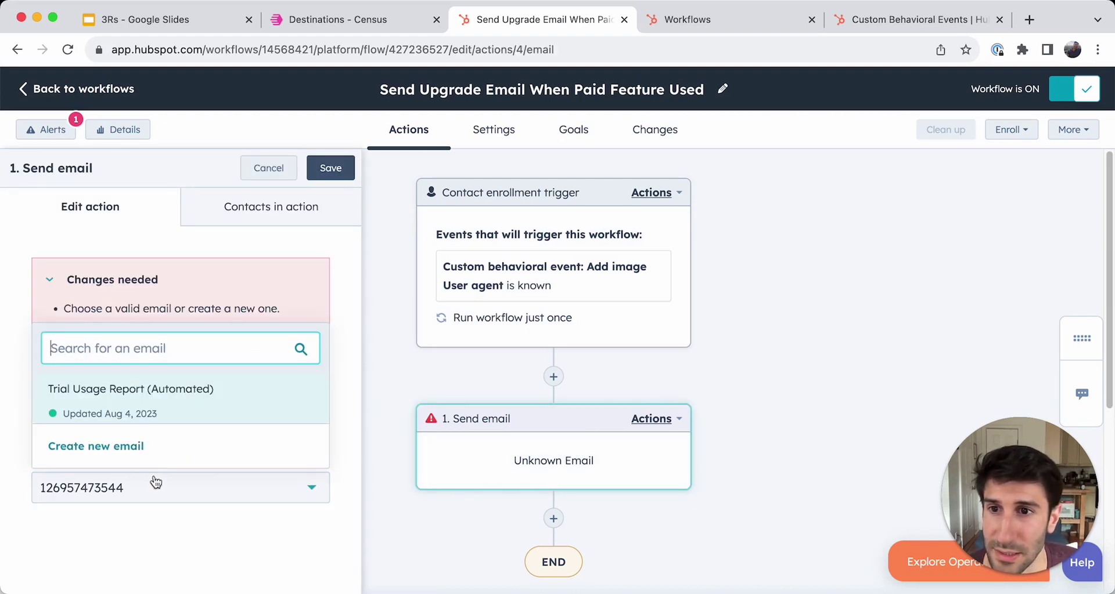
click(144, 400)
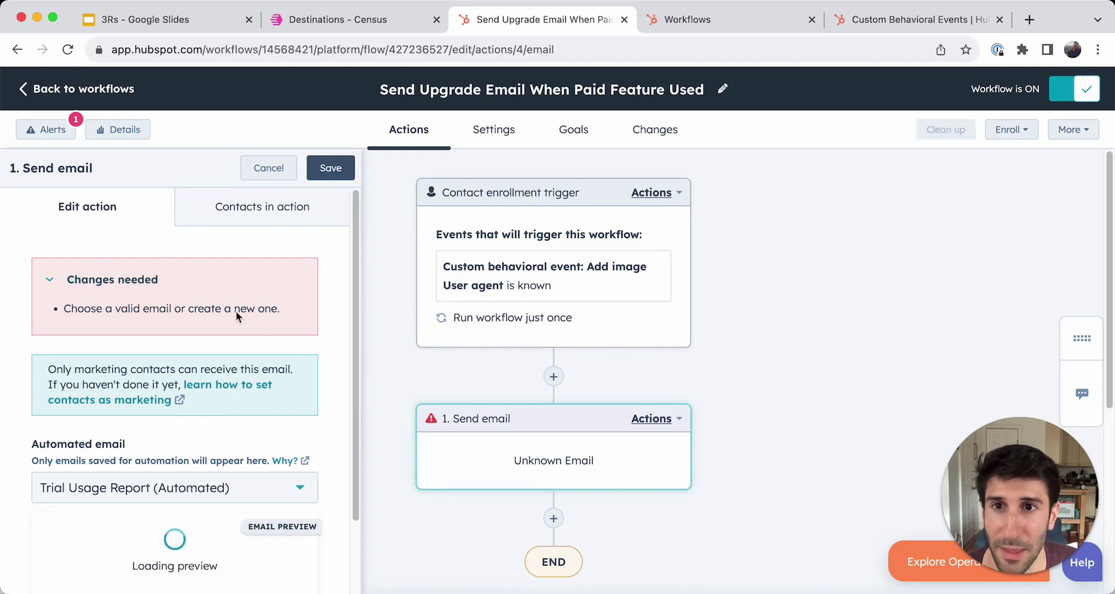
click(336, 176)
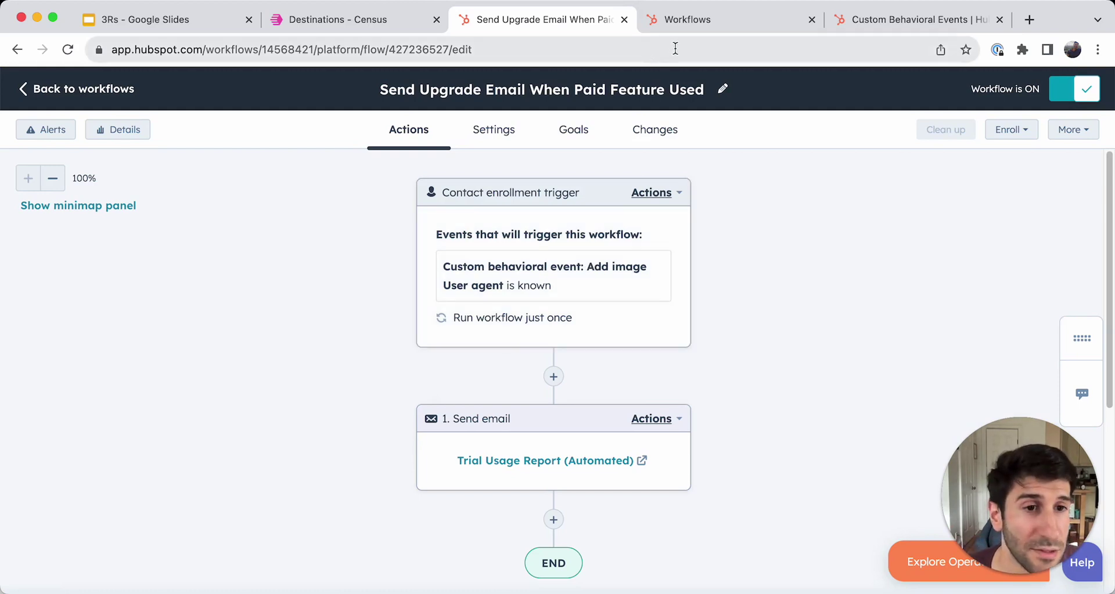
Step: Open the Add image event in HubSpot's Custom Behavioral Events to review its completions
click(853, 18)
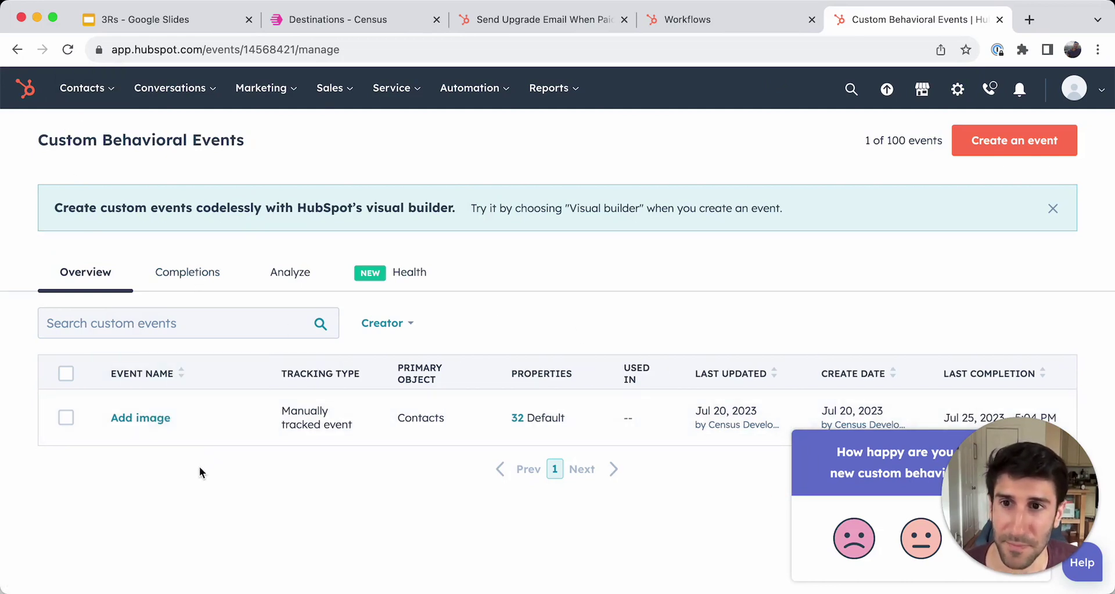
click(130, 419)
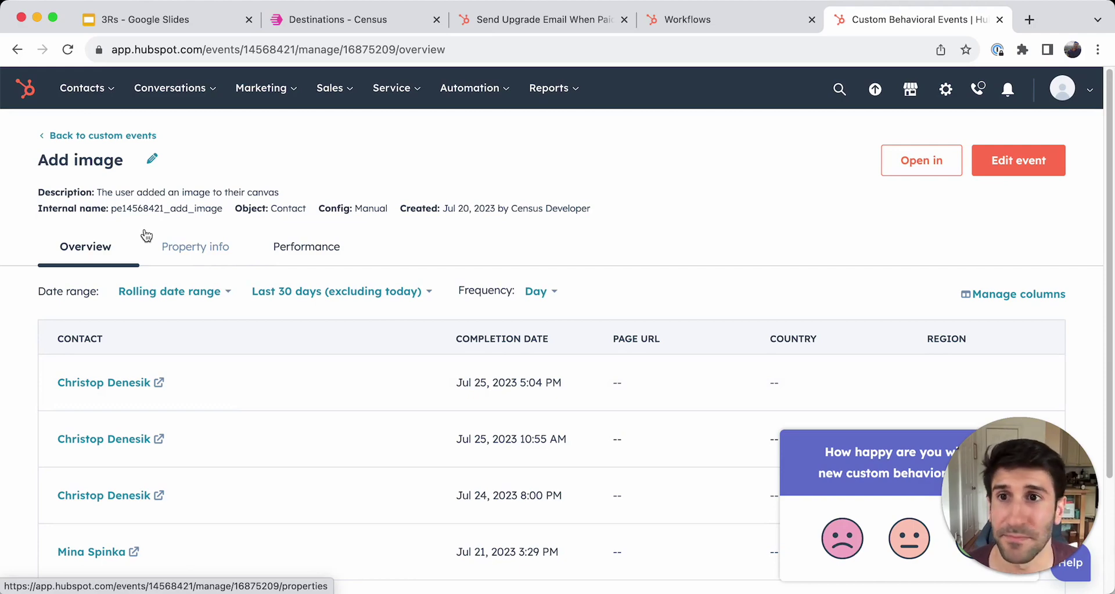
Step: Switch to Census and review the workspace's connected destination, data source and entities
click(396, 24)
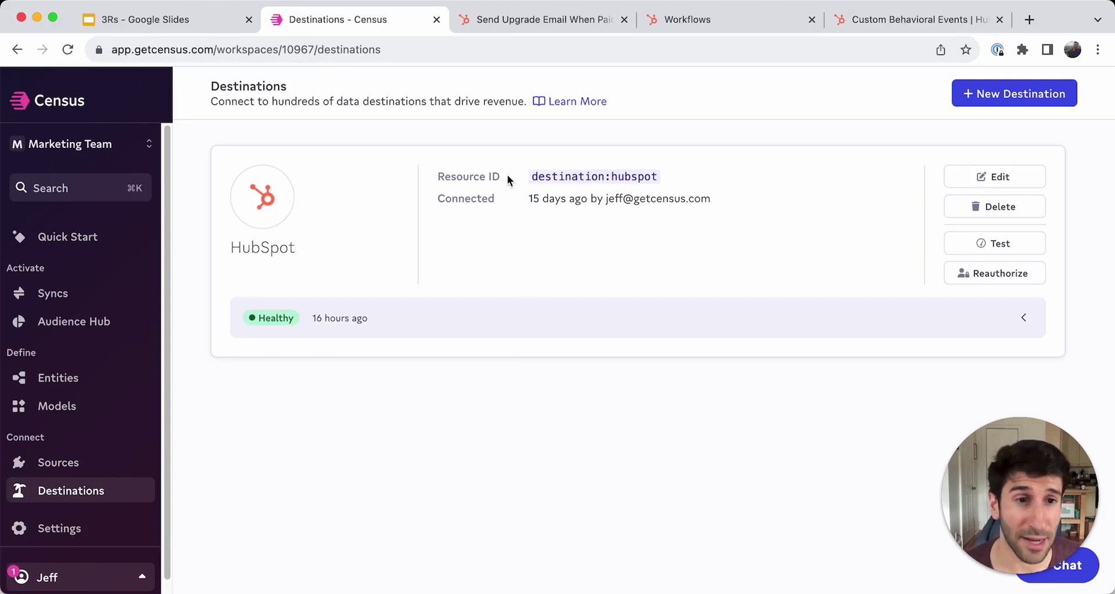
click(75, 464)
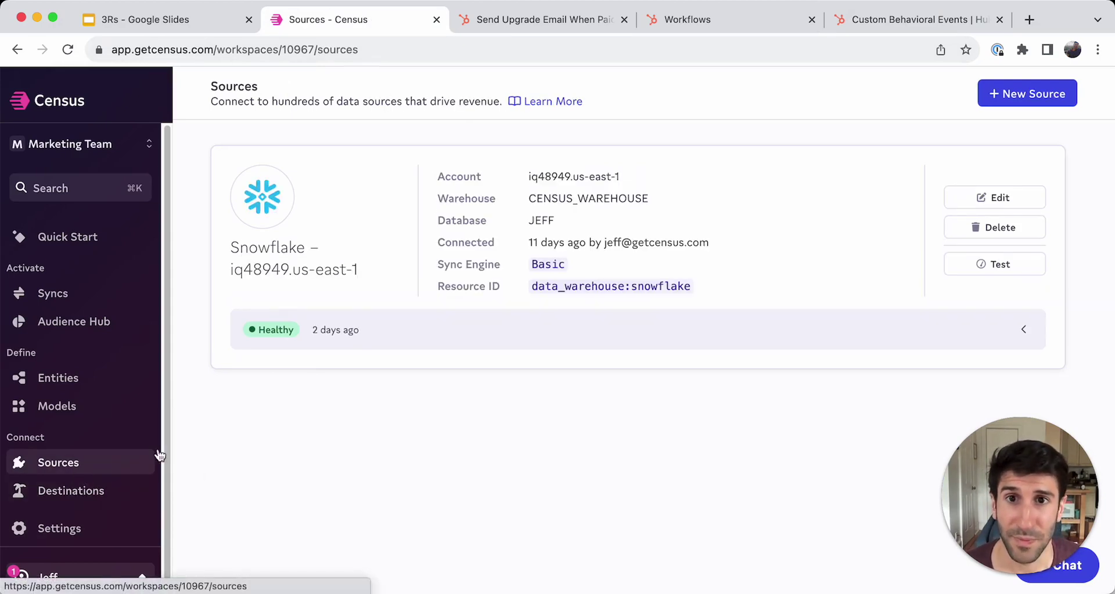
click(40, 378)
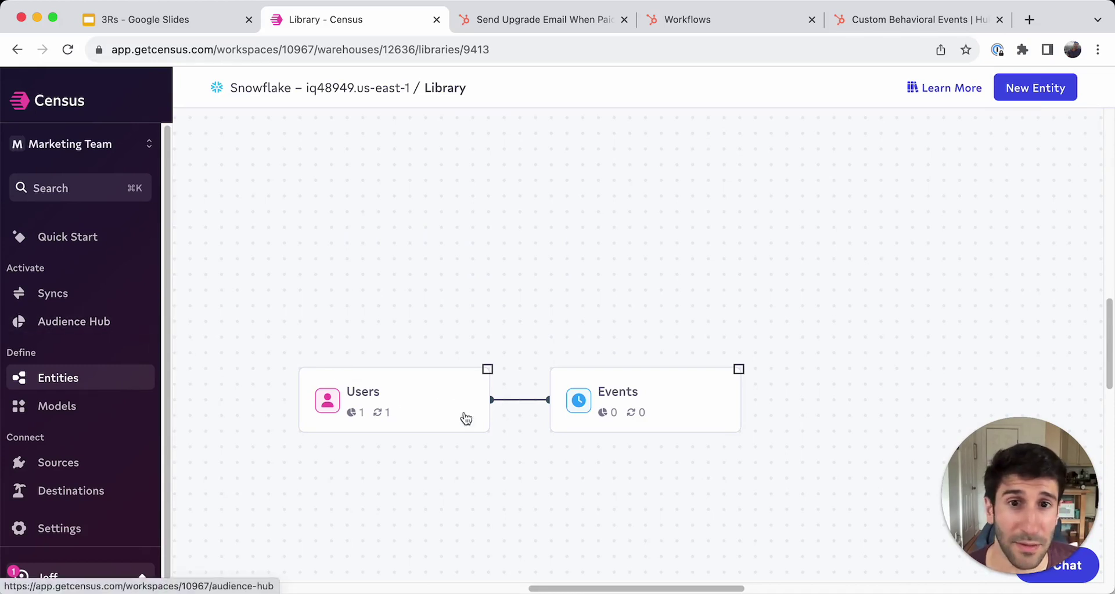
Step: Create a new segment named Add Image in the Audience Hub, based on the Events entity
click(105, 330)
click(1021, 191)
click(430, 175)
text(Add Image)
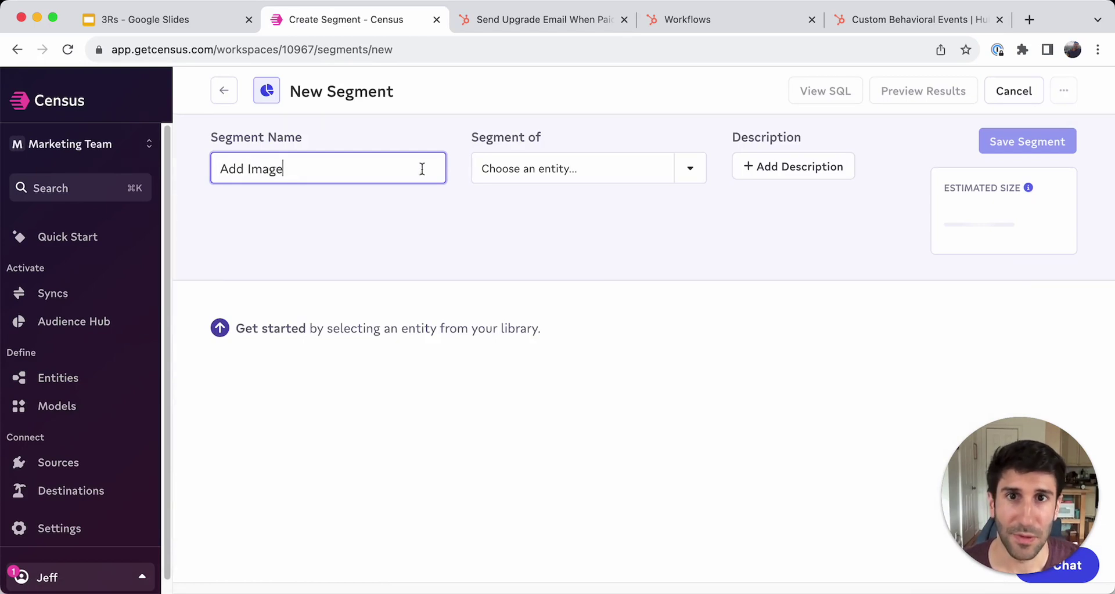
click(518, 176)
click(528, 290)
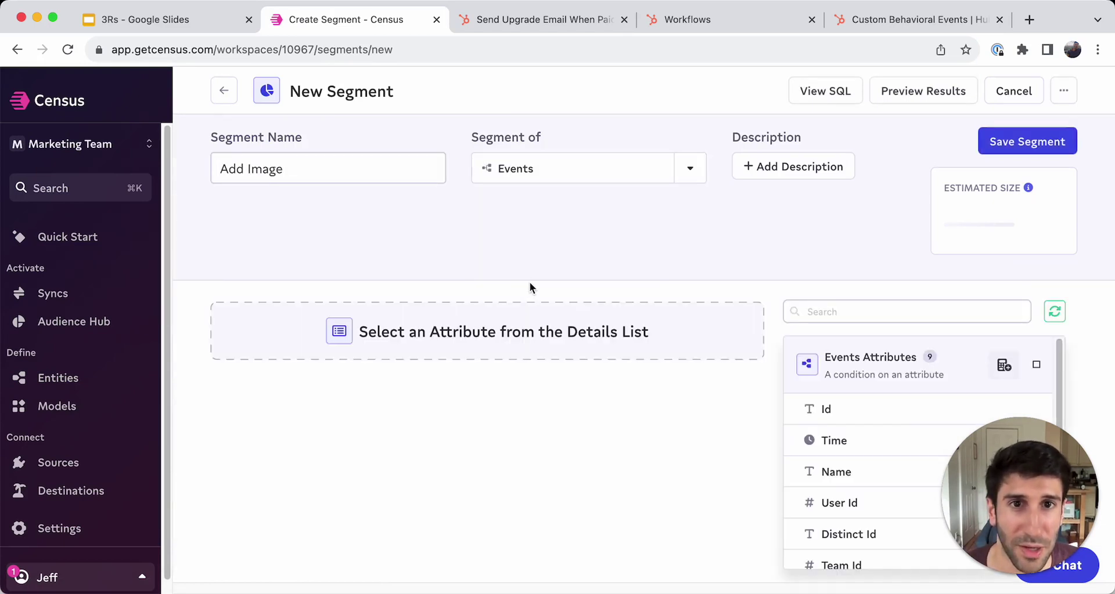
Step: Add a condition to the segment requiring the event's Name attribute to be Add Image
click(857, 308)
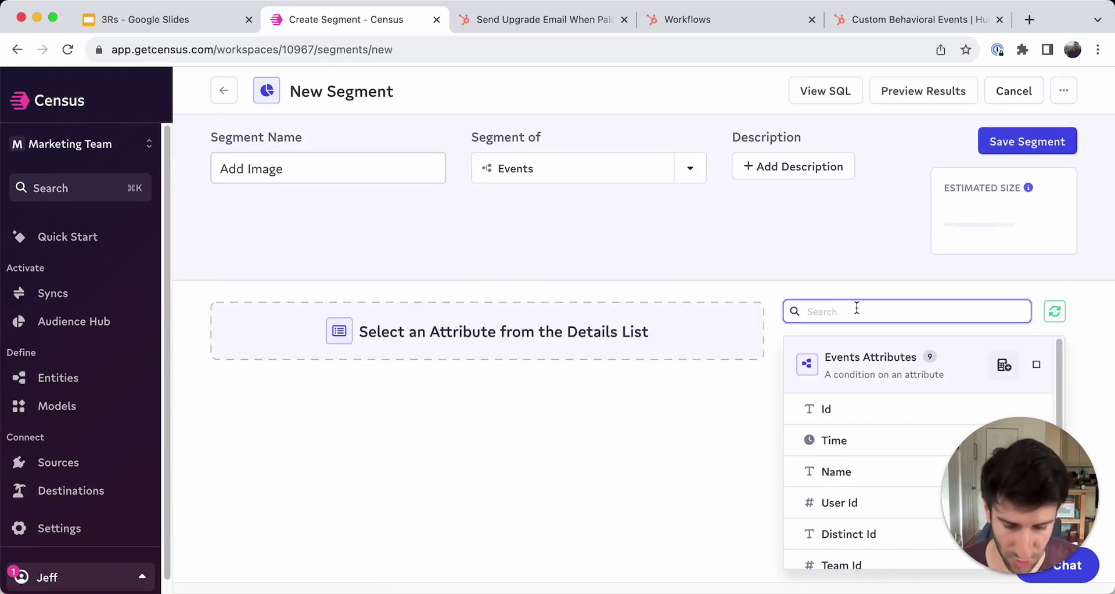
text(name)
click(841, 412)
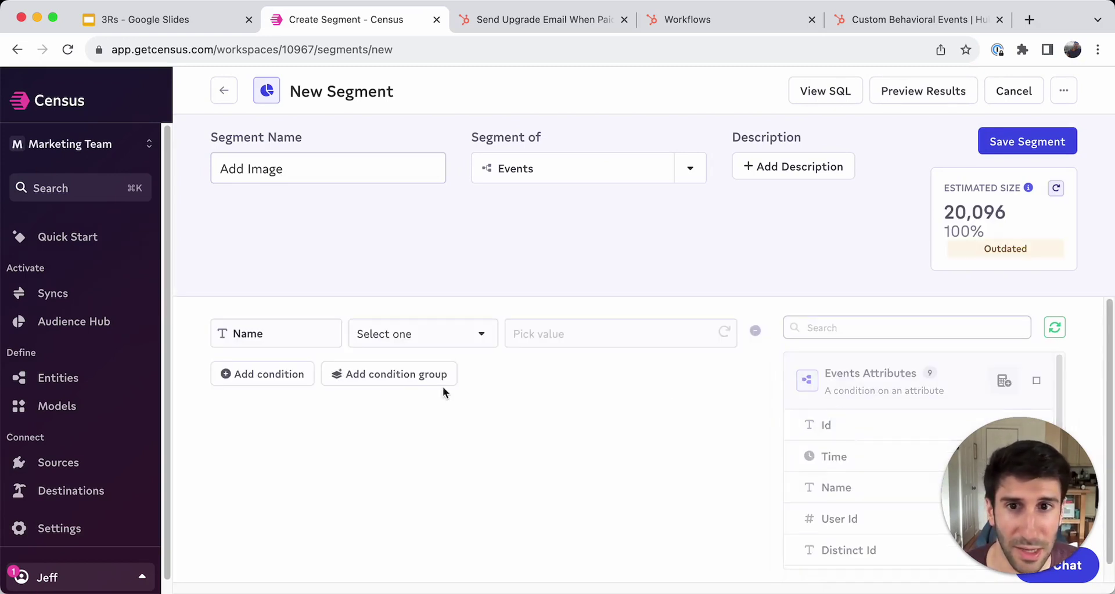
click(415, 337)
click(413, 373)
click(617, 331)
text(A)
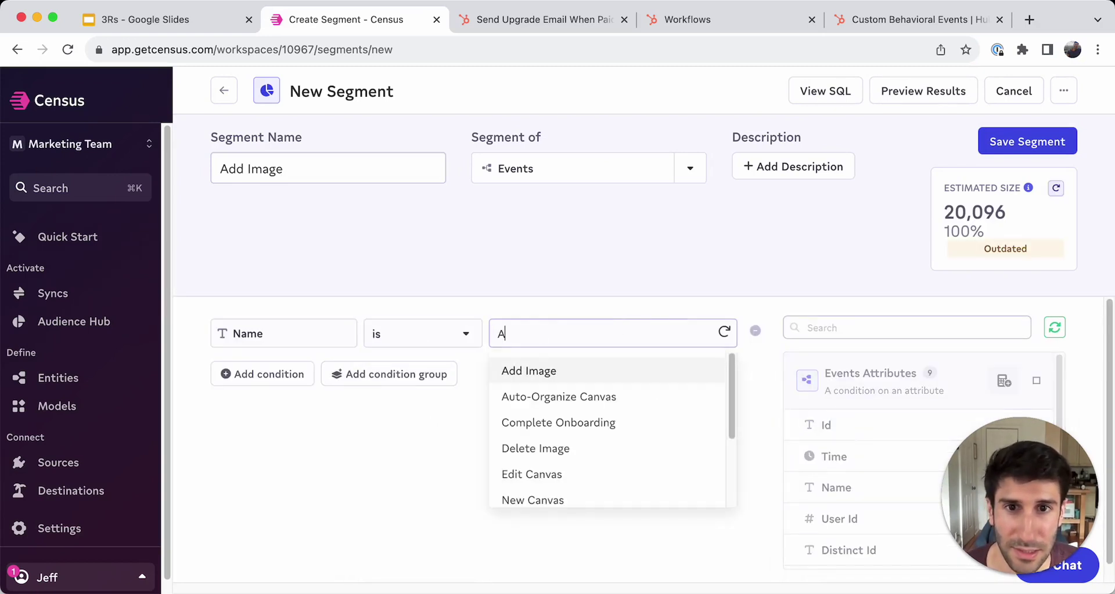
click(551, 371)
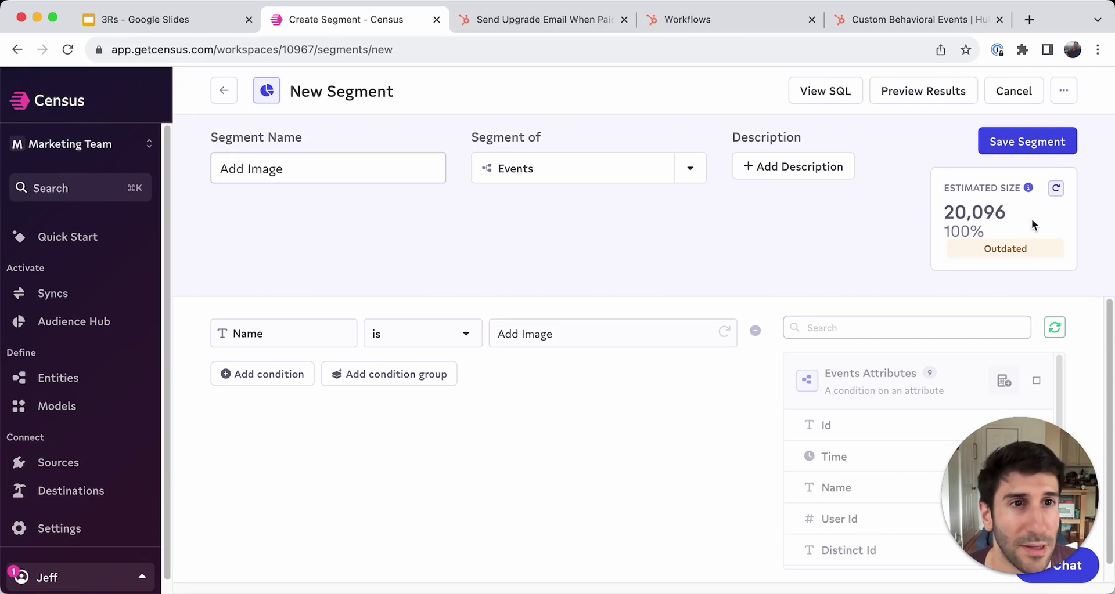
Step: Refresh the segment's estimated size and save the Add Image segment
click(1055, 188)
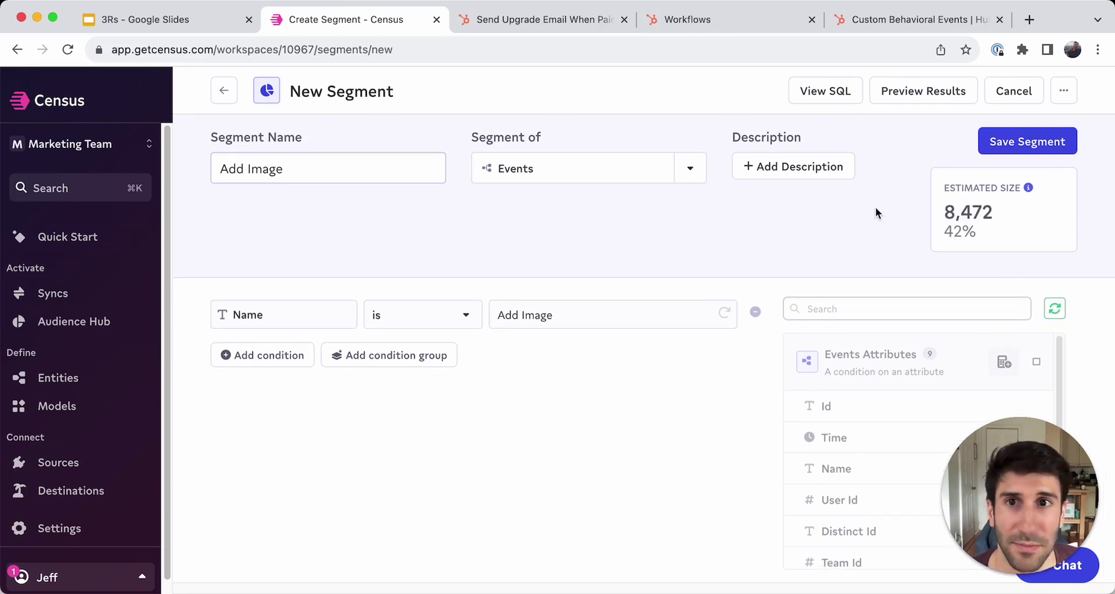
click(1003, 145)
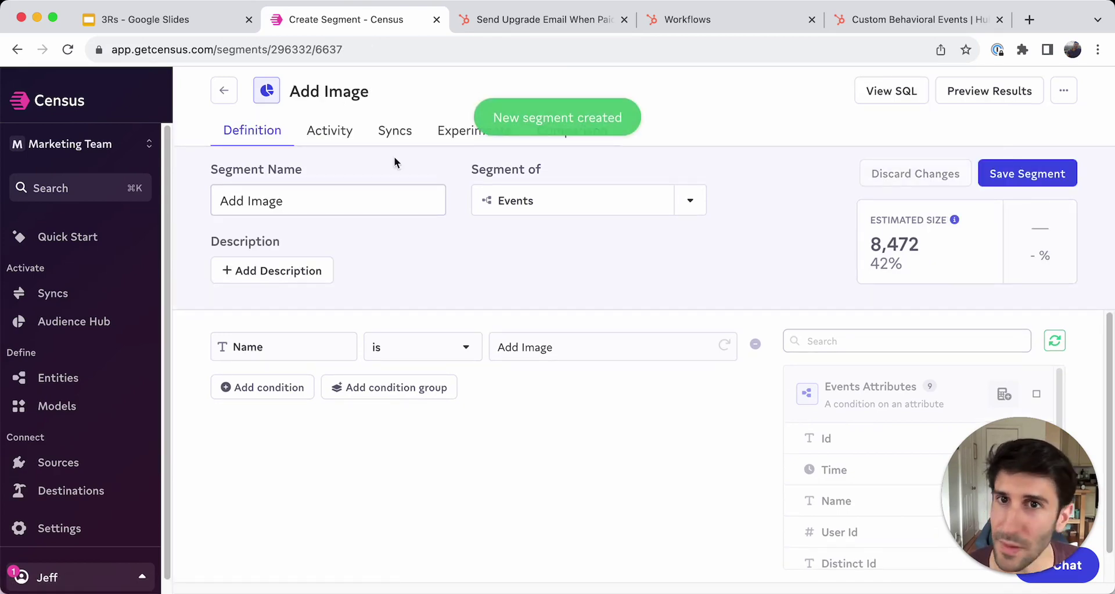
Step: Start a new sync from the Add Image segment
click(391, 145)
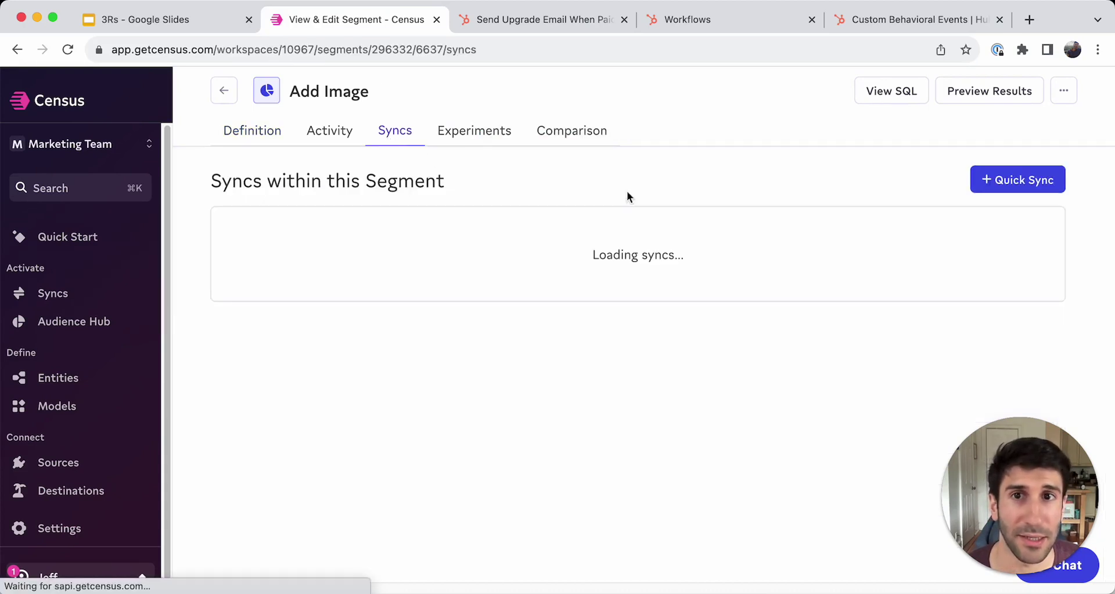
click(1031, 183)
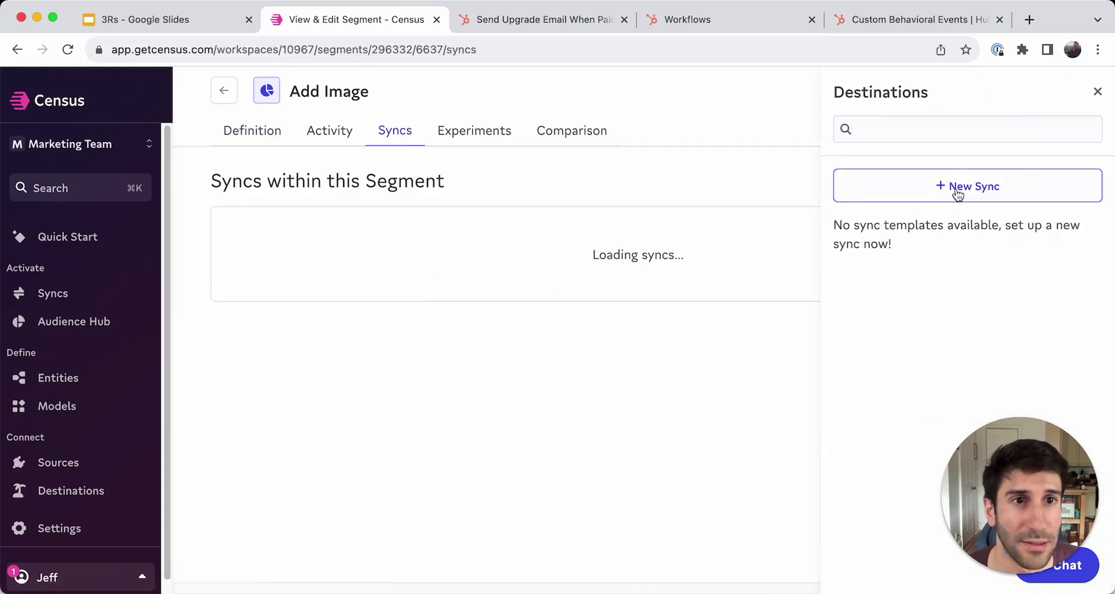
click(953, 184)
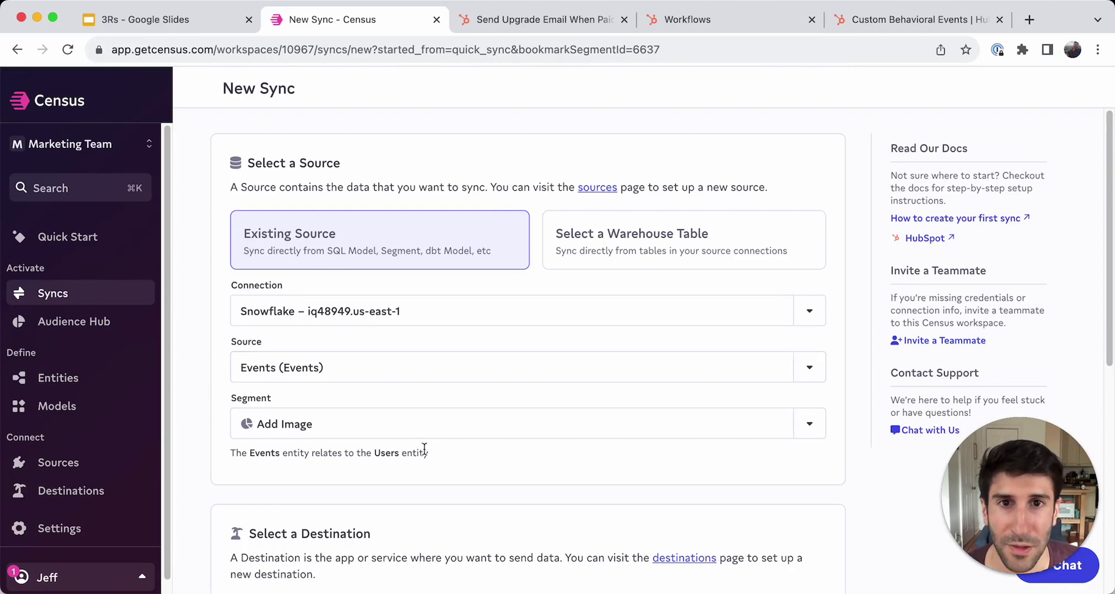
Step: Set the sync's HubSpot destination object to Custom Behavioral Event
scroll(418, 430, down, 7)
click(386, 276)
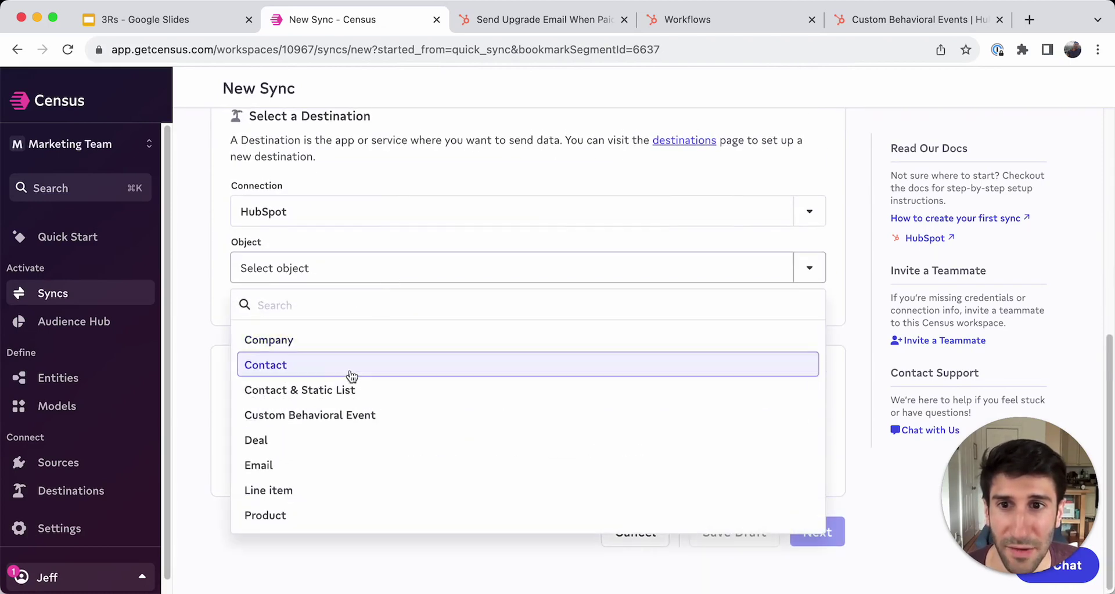
click(373, 416)
scroll(371, 322, down, 5)
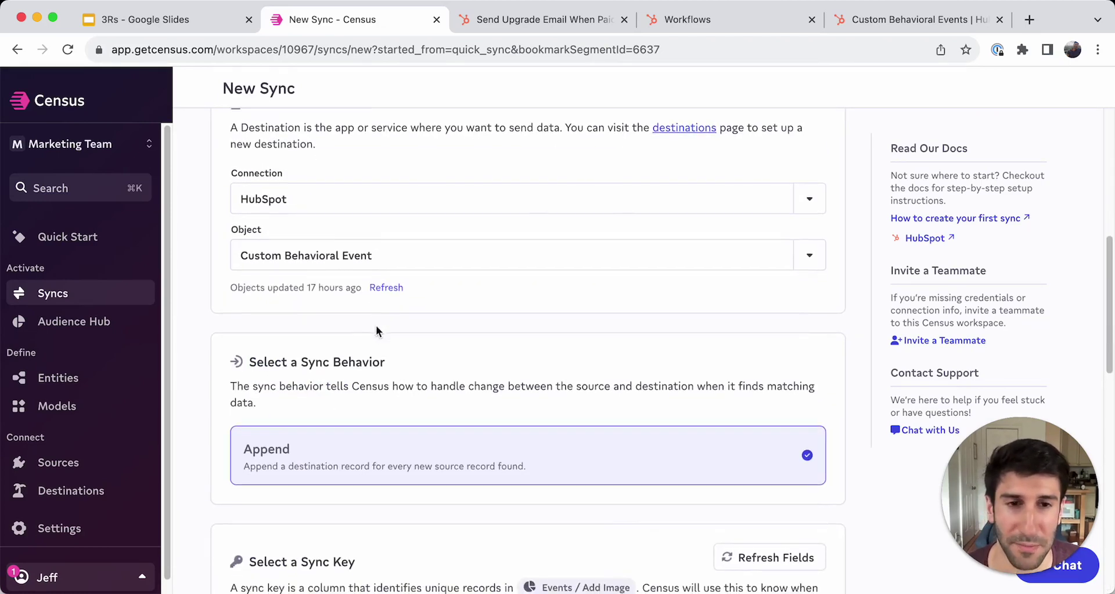
Step: Choose the ID column of the Add Image segment as the sync key
scroll(384, 335, down, 3)
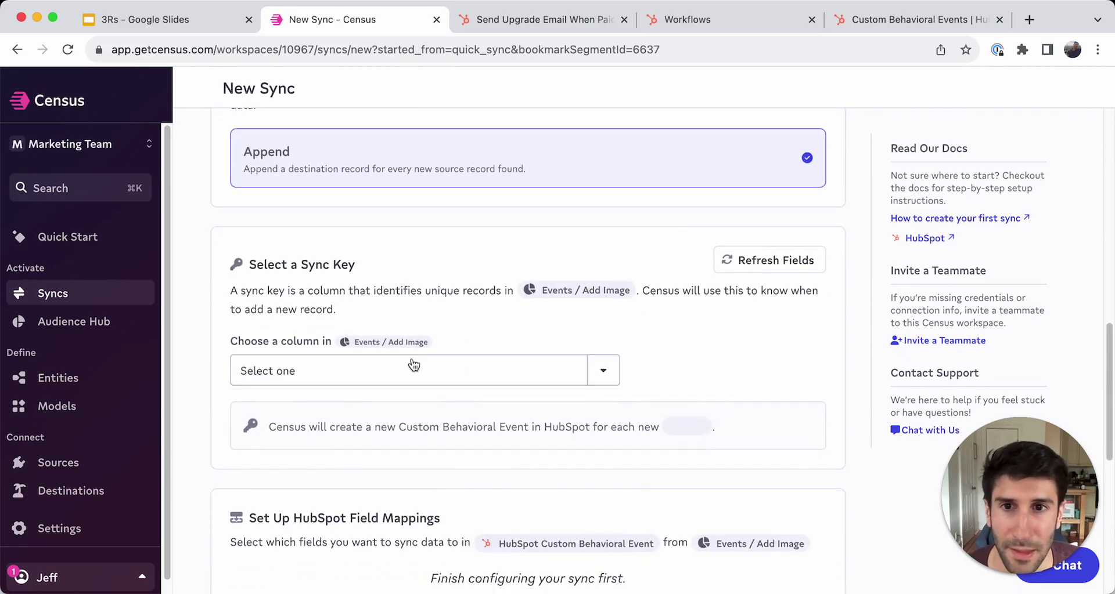
click(410, 366)
click(271, 487)
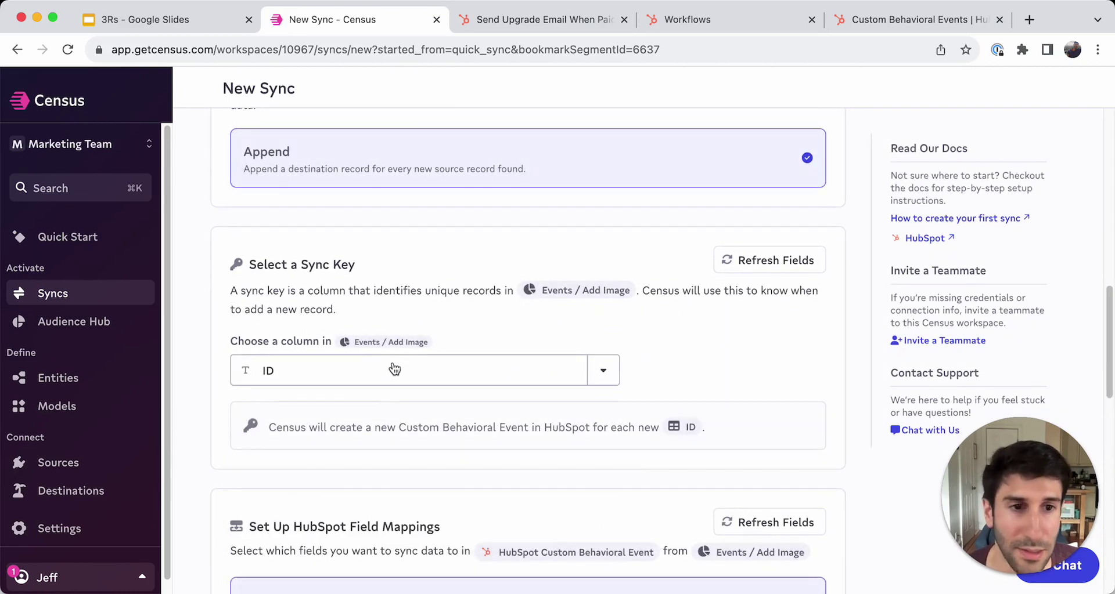
Step: Switch to HubSpot and copy the internal name of the Add image custom behavioral event
scroll(421, 361, down, 3)
scroll(421, 366, down, 1)
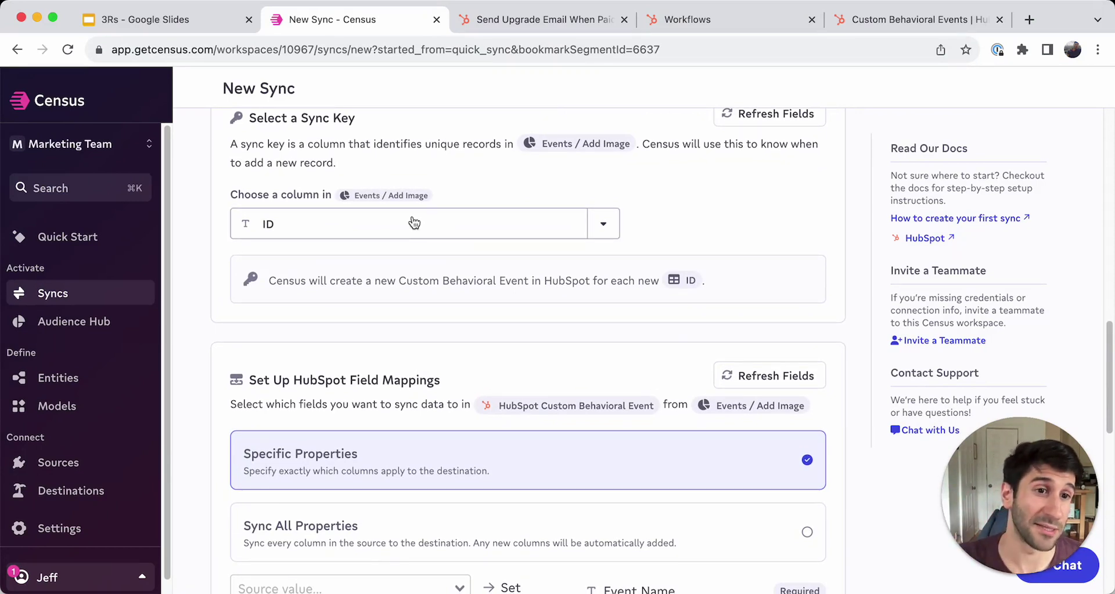
scroll(408, 318, down, 1)
scroll(407, 322, down, 5)
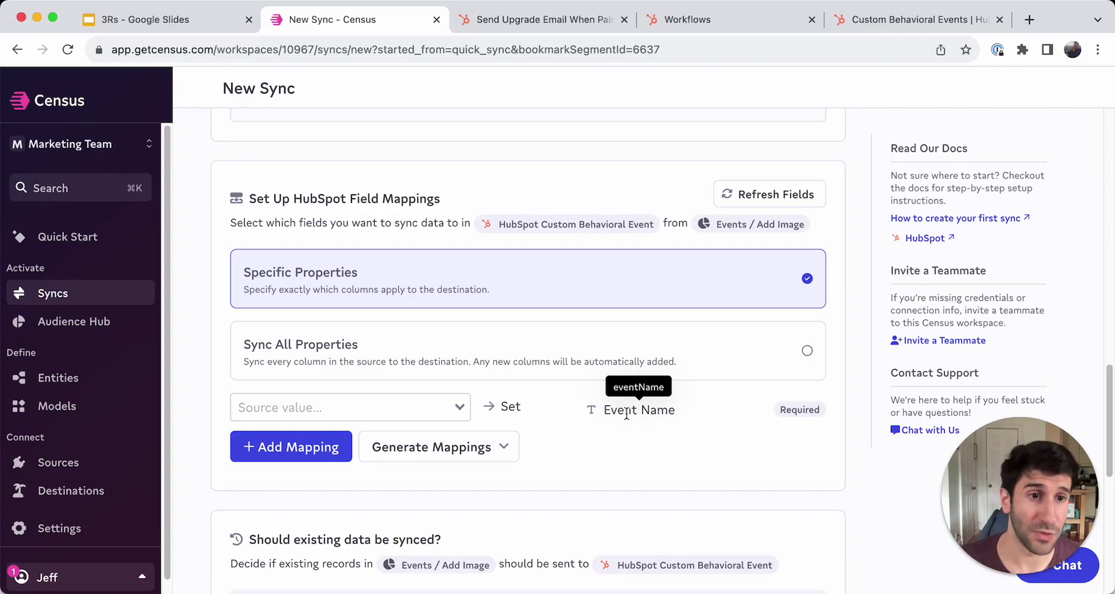
click(871, 20)
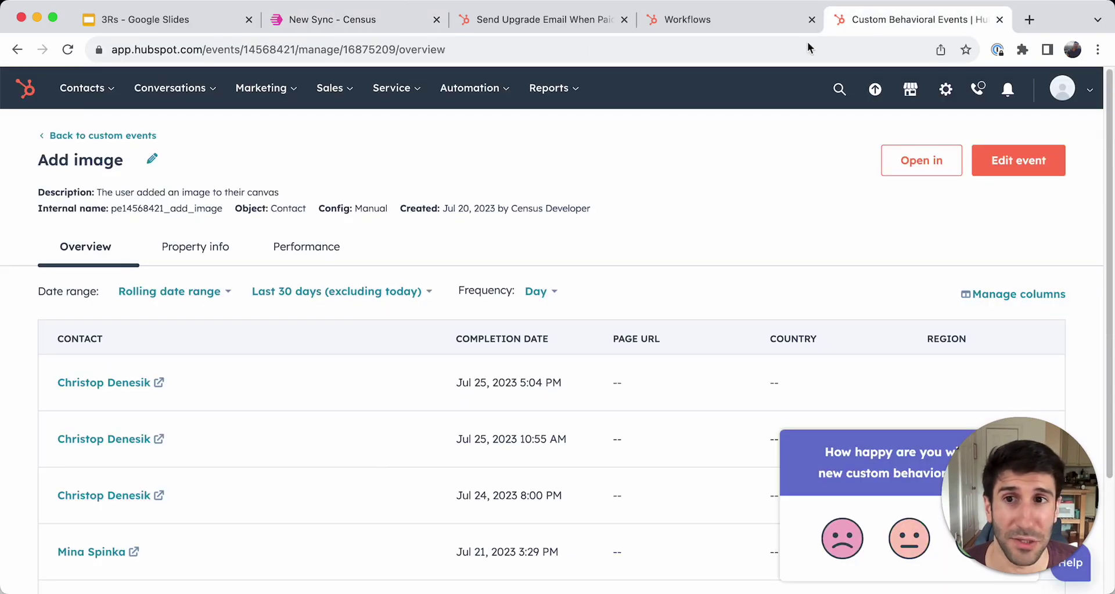
double_click(161, 210)
key(super+c)
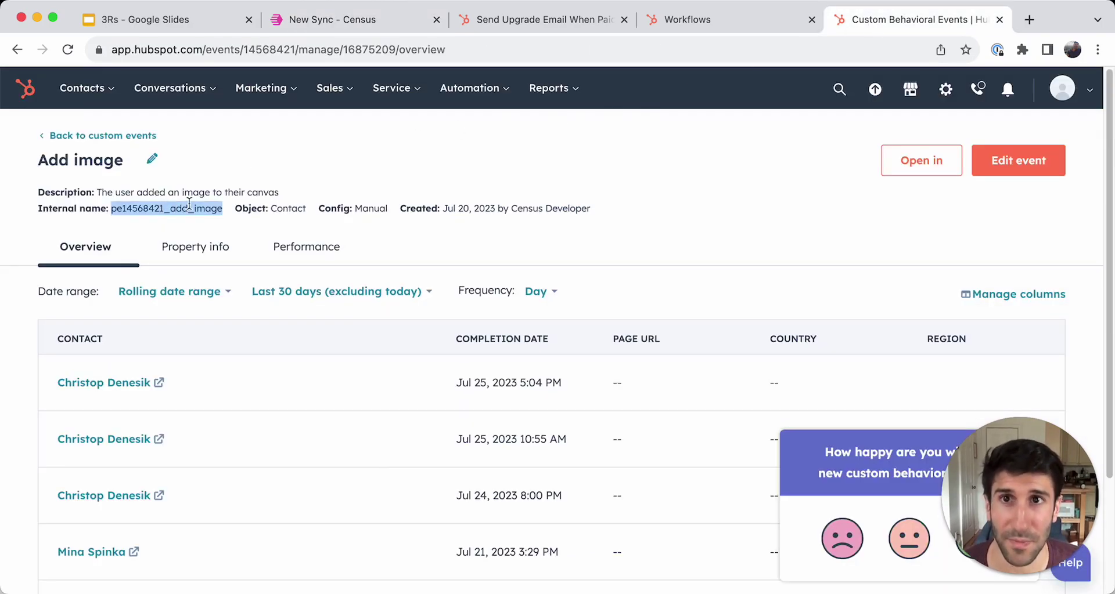
Step: Return to the new Census sync and map the copied internal name as a constant value to the required Event Name field
click(335, 23)
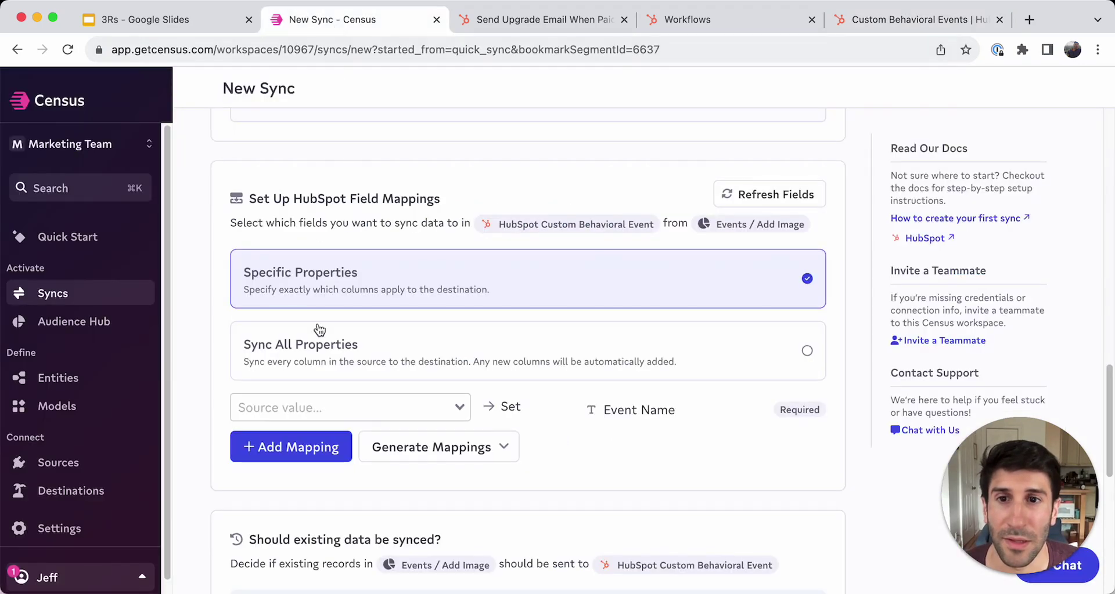
click(314, 408)
key(super+v)
click(307, 441)
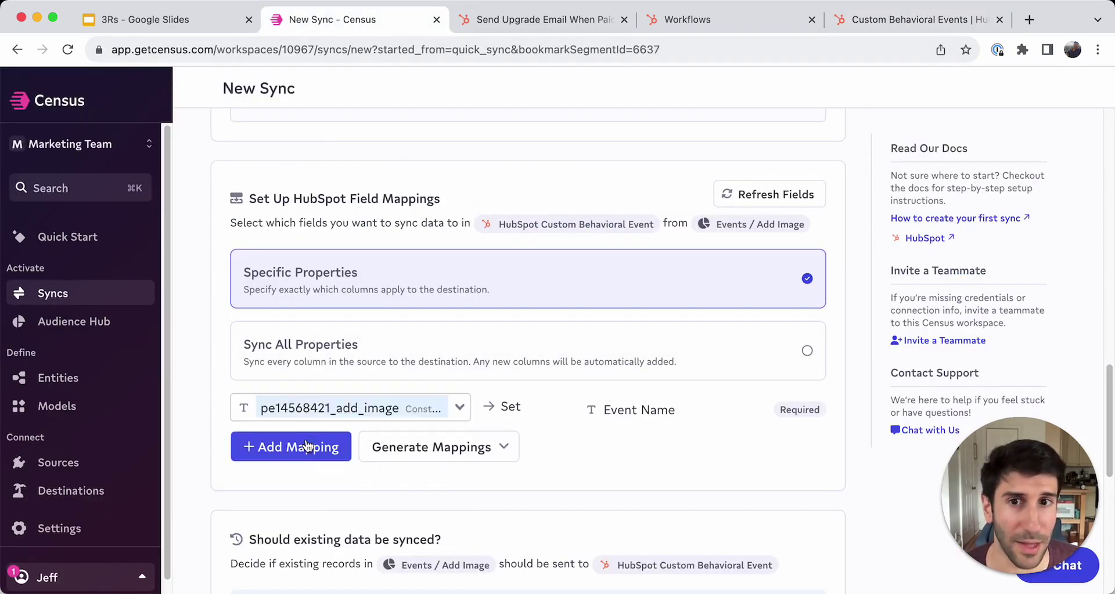
Step: Add a field mapping from the related Users EMAIL column to the HubSpot Contact, looked up by Email
scroll(380, 380, down, 1)
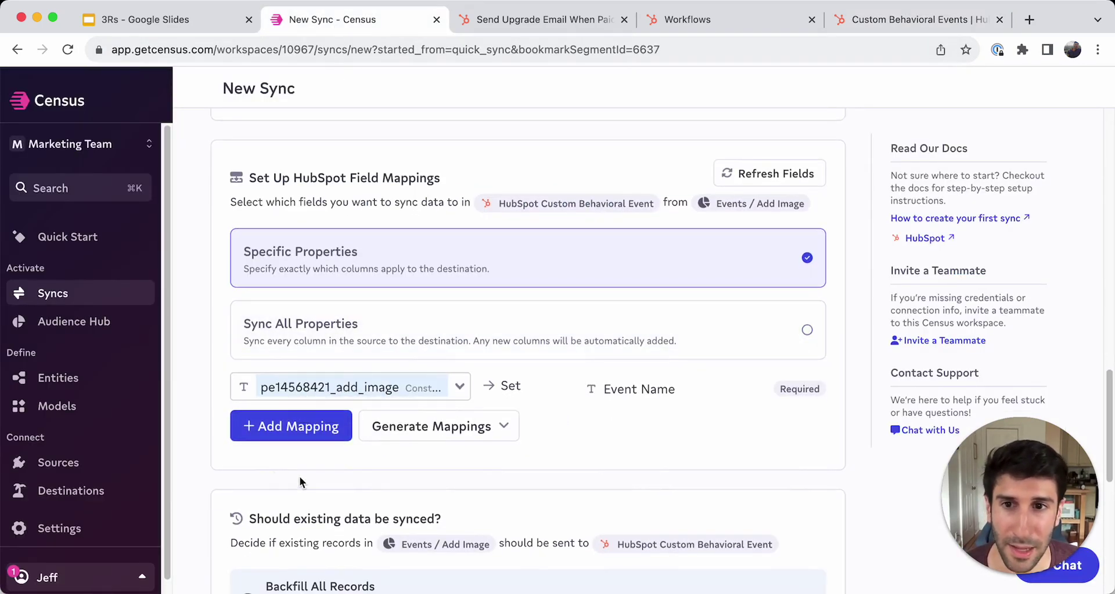
click(299, 424)
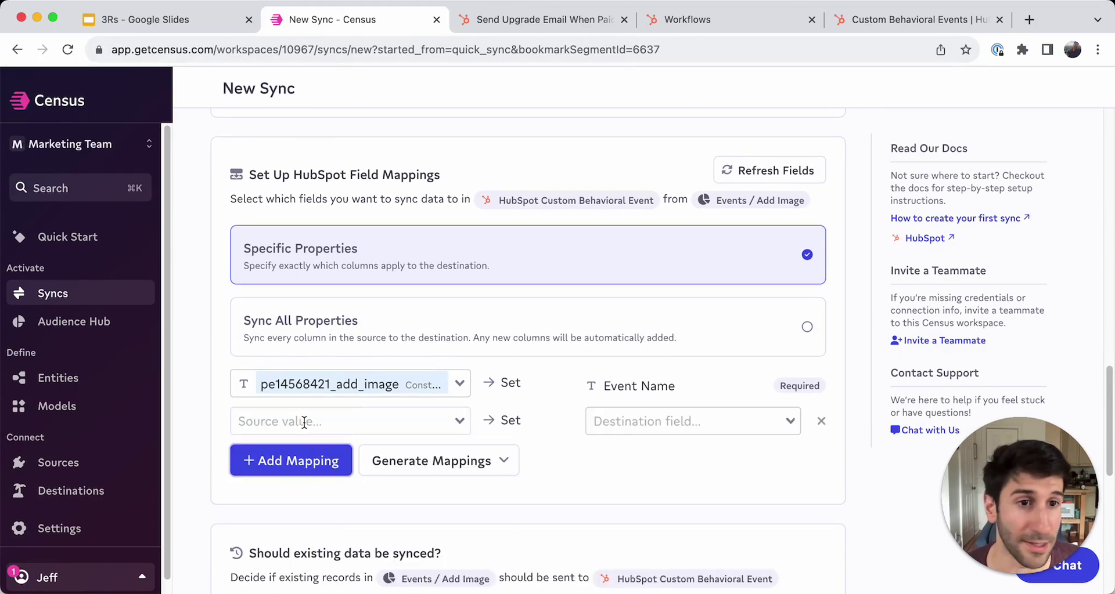
click(304, 422)
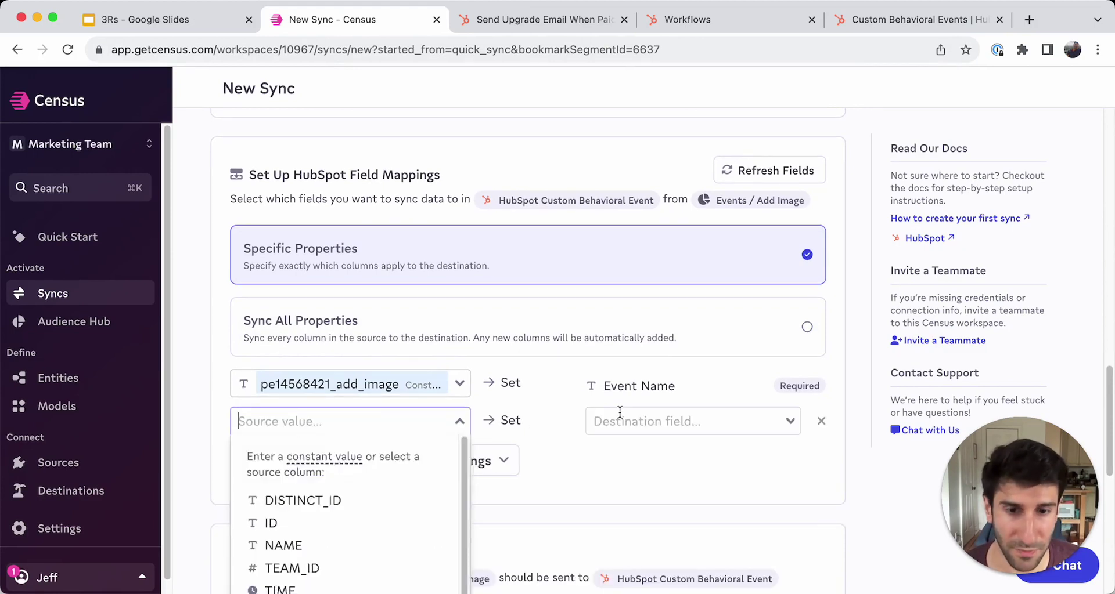
text(ema)
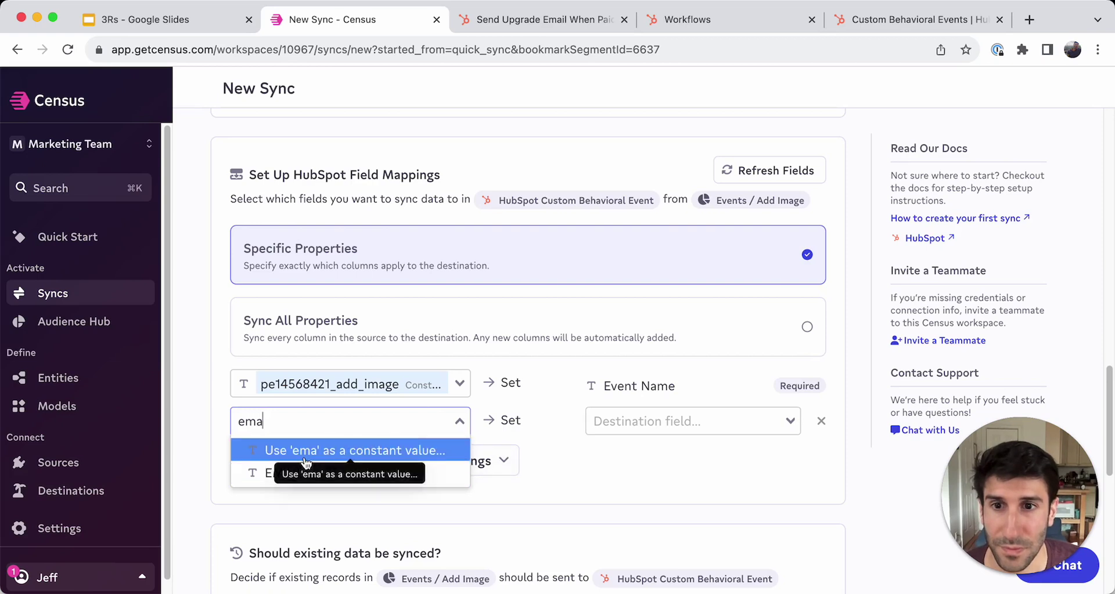
click(297, 473)
click(642, 415)
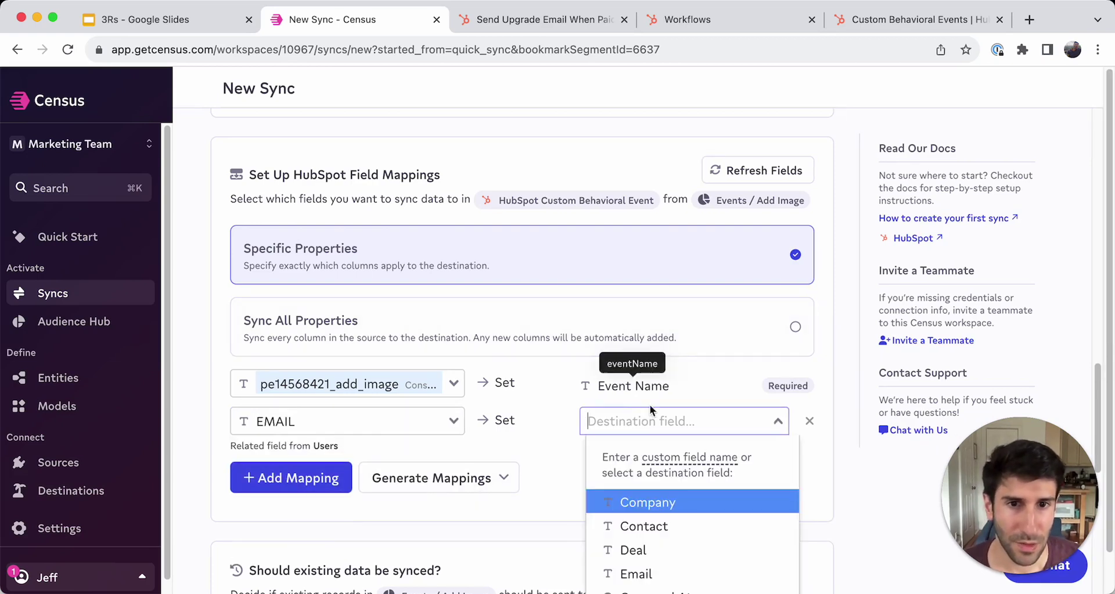
click(670, 526)
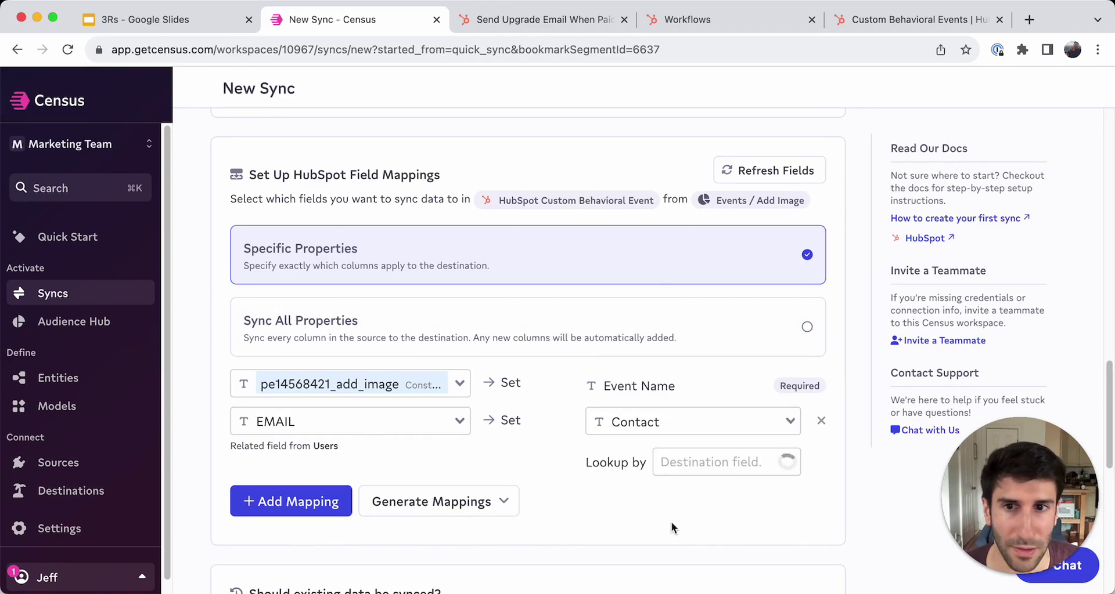
click(691, 463)
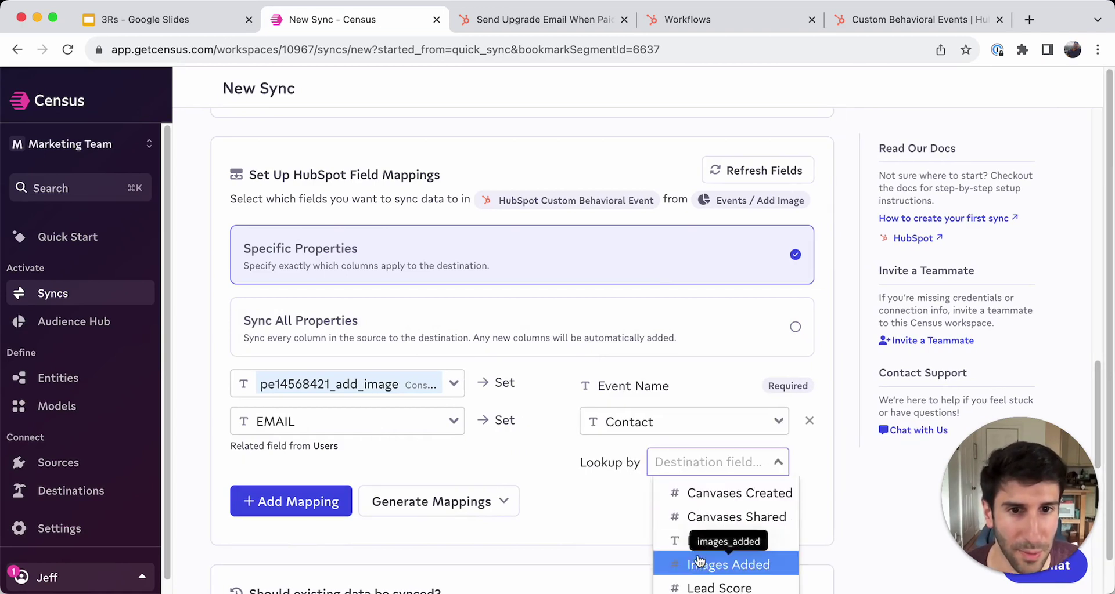
click(694, 540)
Step: Add a field mapping from the TS source column to the Occurred At destination field
scroll(298, 406, down, 1)
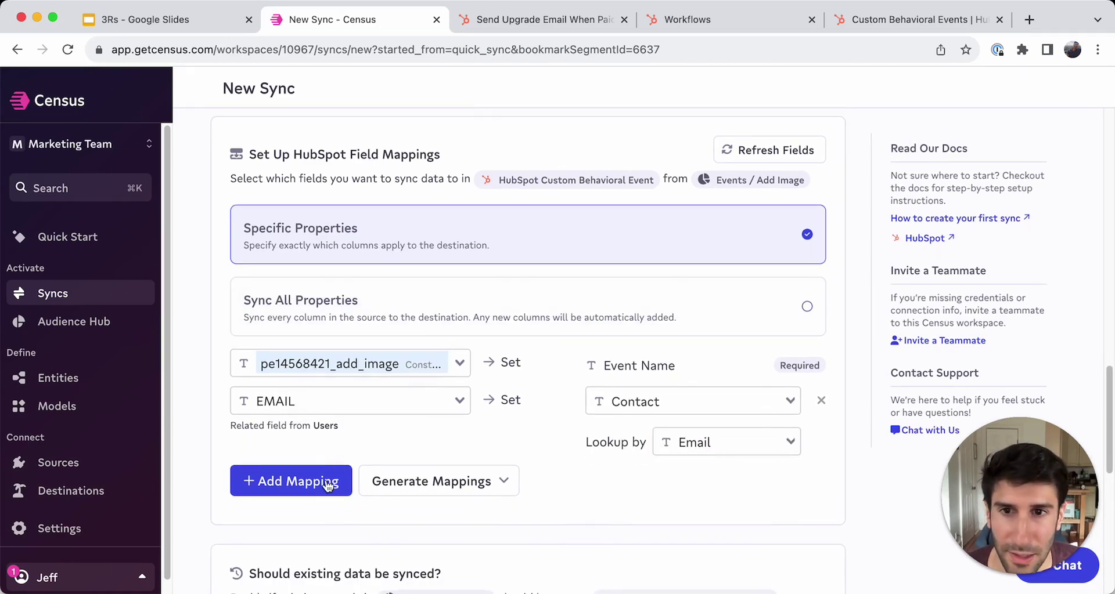
click(299, 482)
click(698, 482)
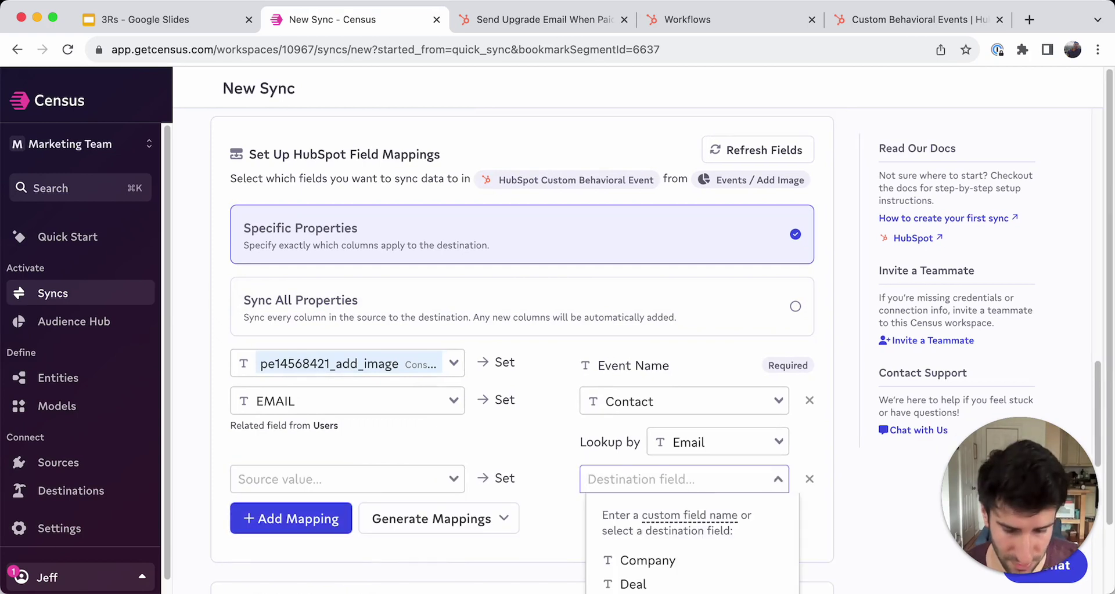
text(tim)
key(BackSpace)
key(BackSpace)
key(BackSpace)
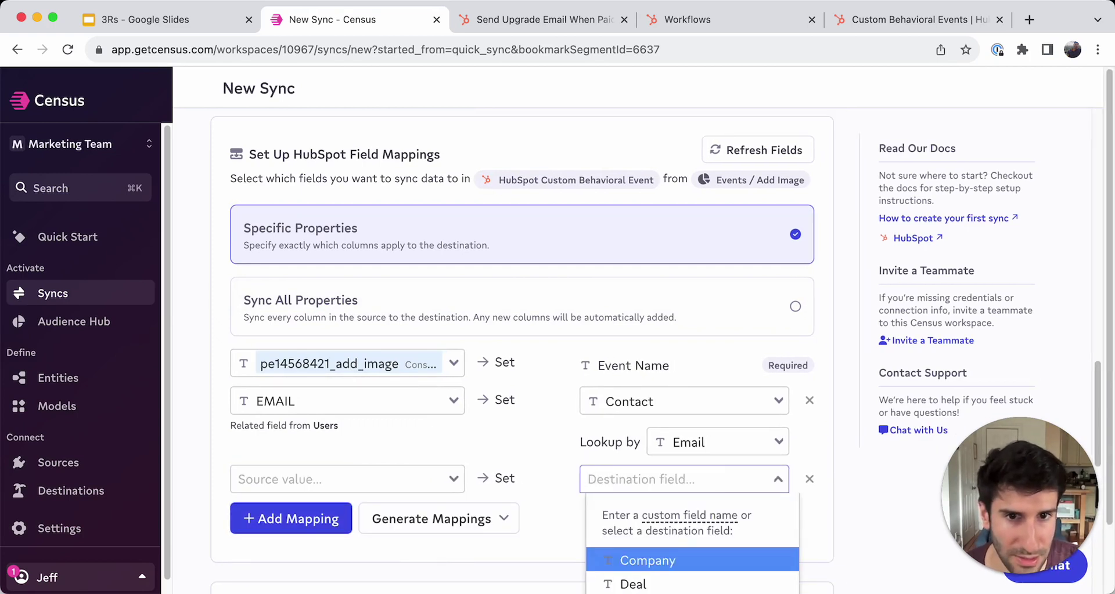
text(at)
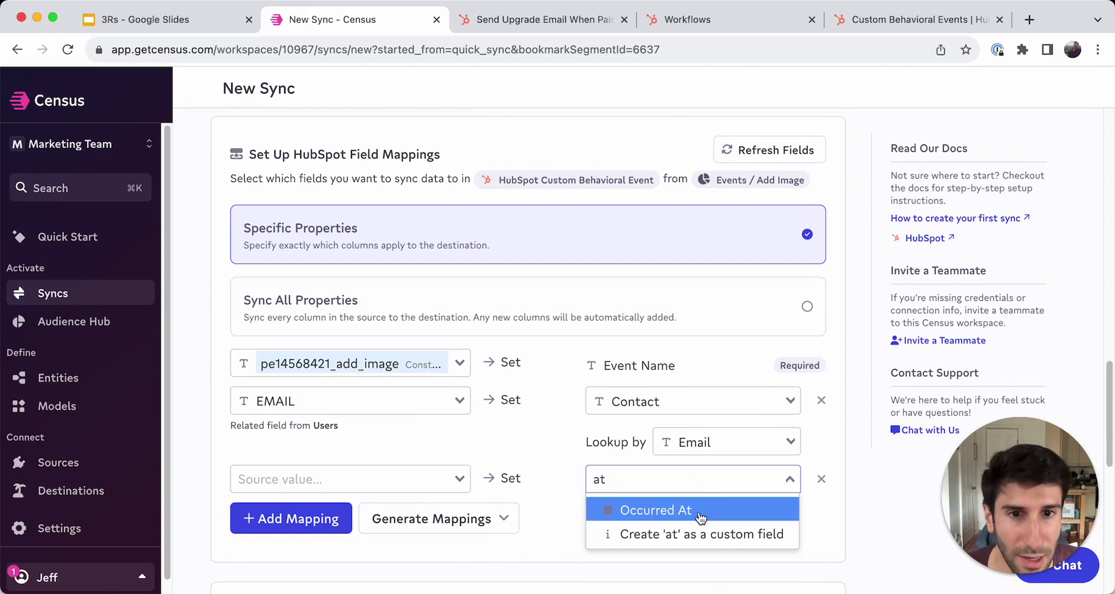
click(691, 510)
click(318, 475)
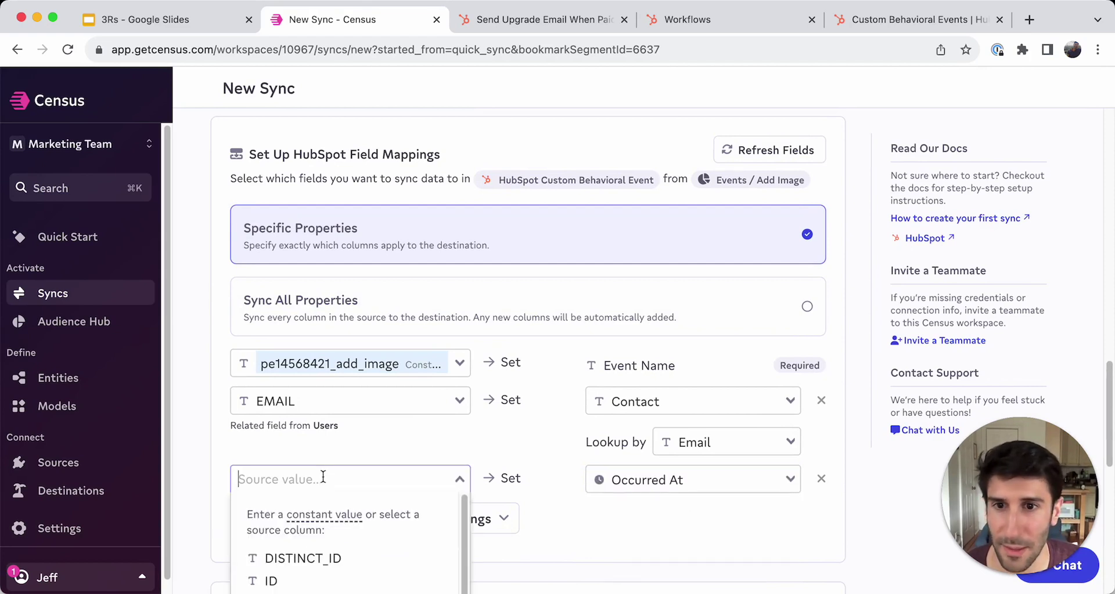
text(ts)
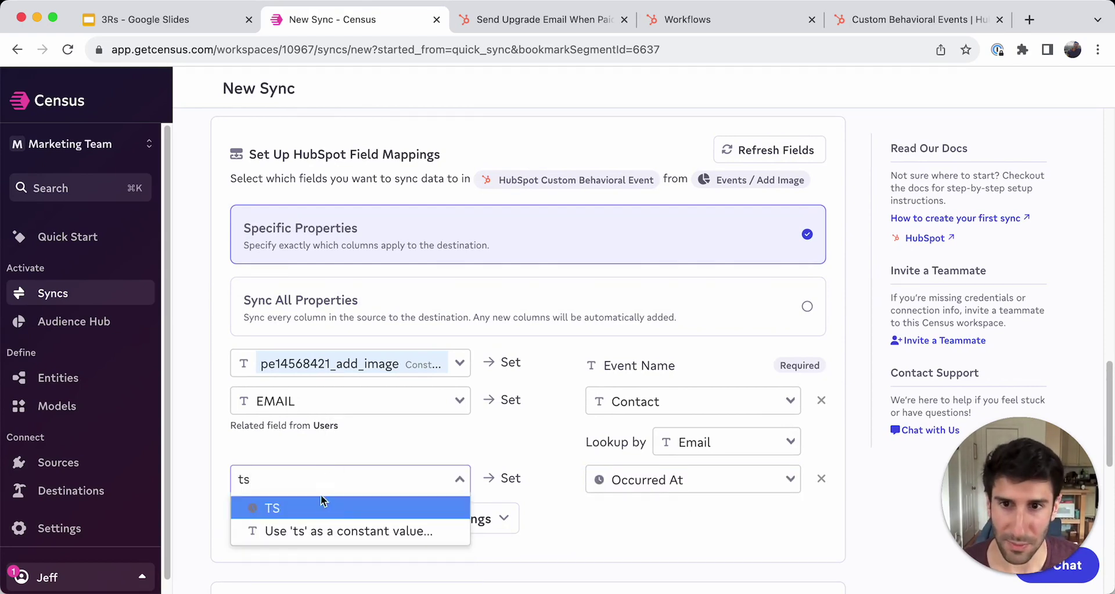
click(320, 505)
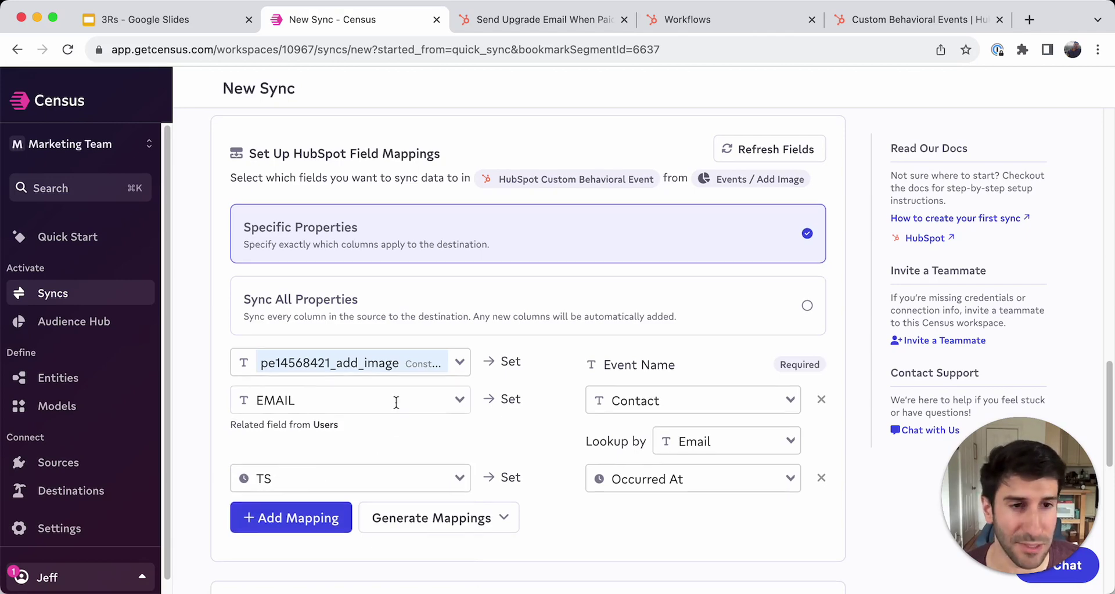
Step: Keep Backfill All Records for existing data, then create the sync and start its first run
scroll(553, 336, down, 5)
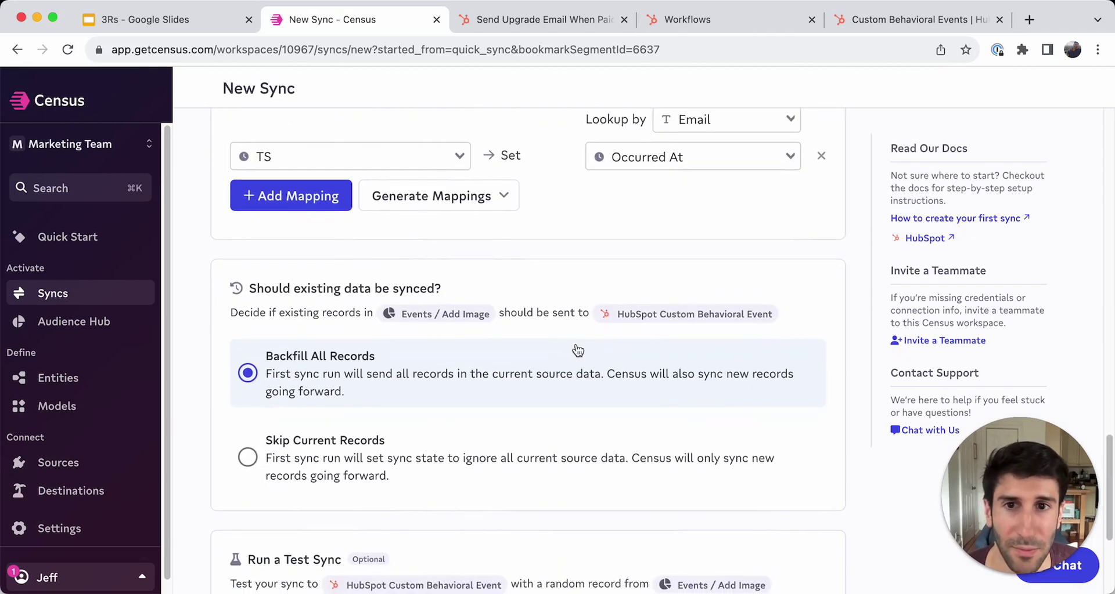
scroll(540, 337, down, 2)
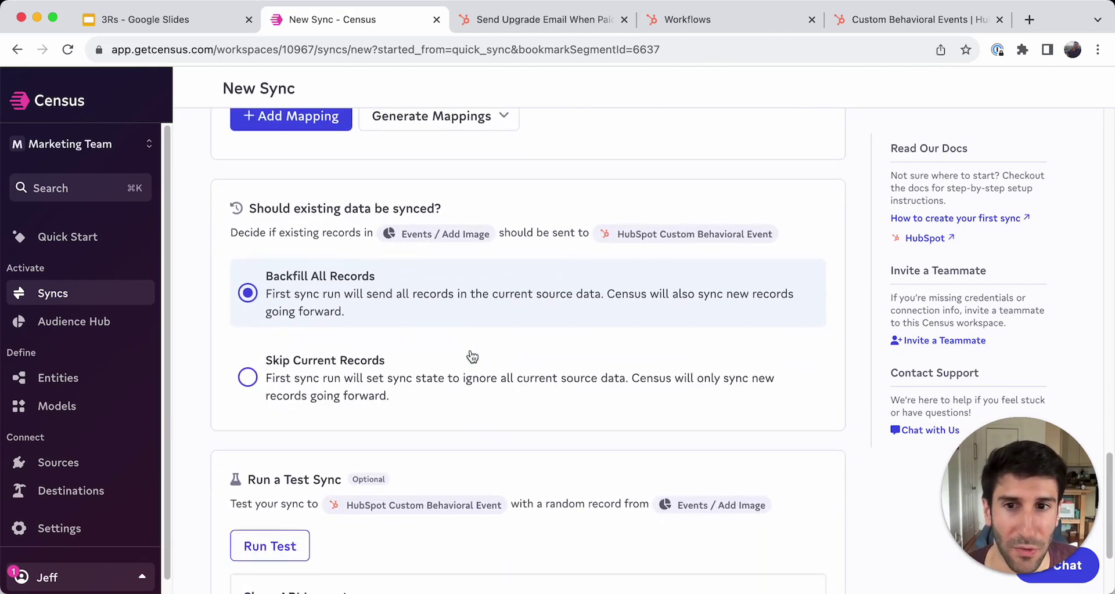
scroll(473, 355, down, 3)
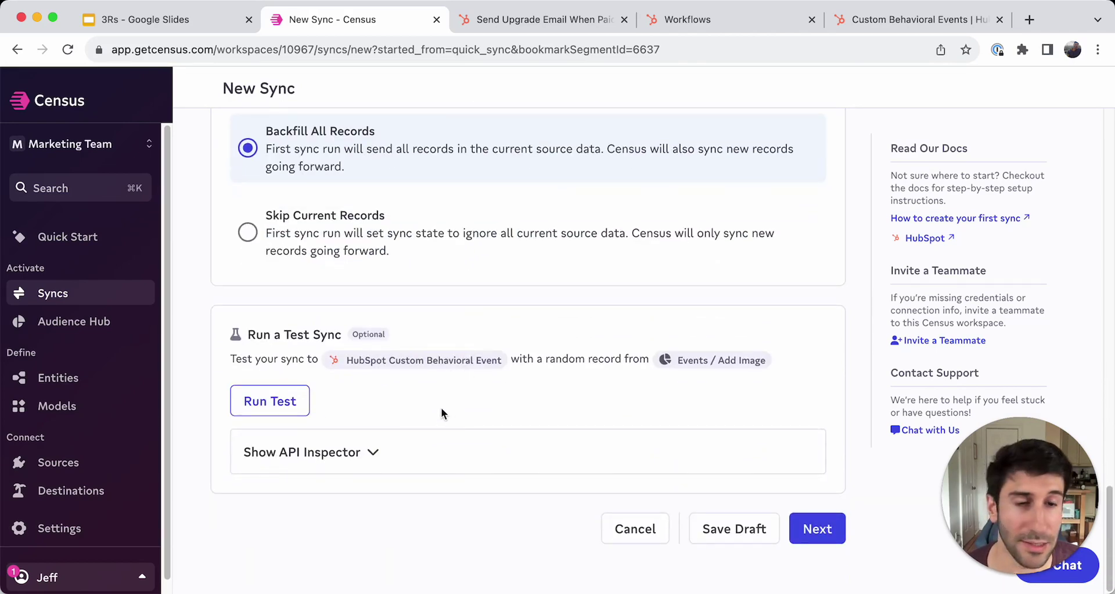
click(813, 528)
click(706, 519)
click(815, 577)
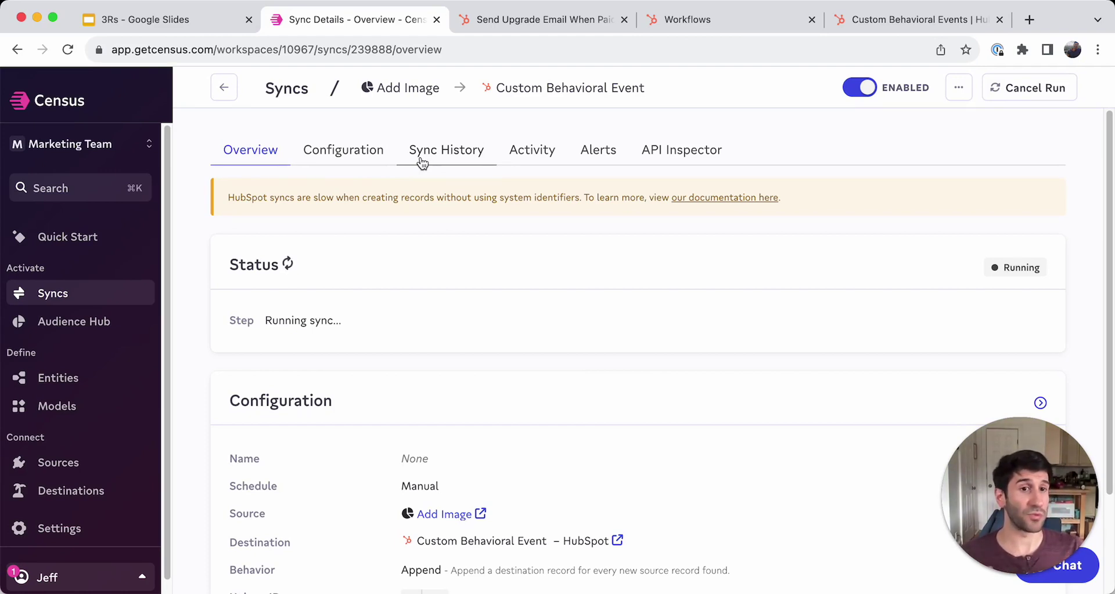
Step: Change the sync's automatic run schedule to Hourly at 00 minutes past the hour
click(324, 158)
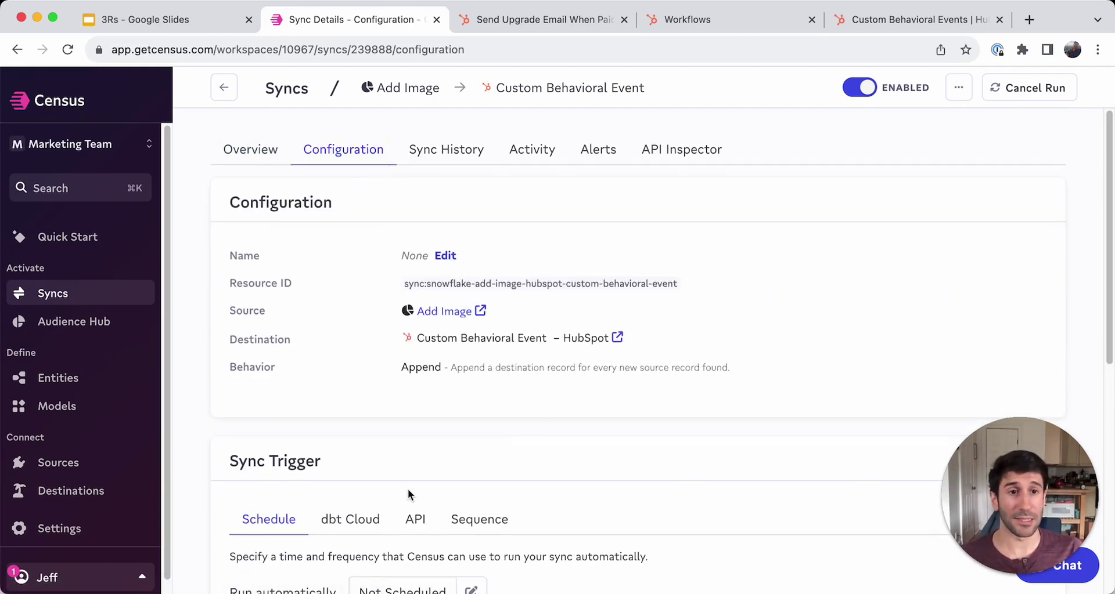
scroll(409, 488, down, 2)
scroll(435, 479, down, 5)
click(470, 405)
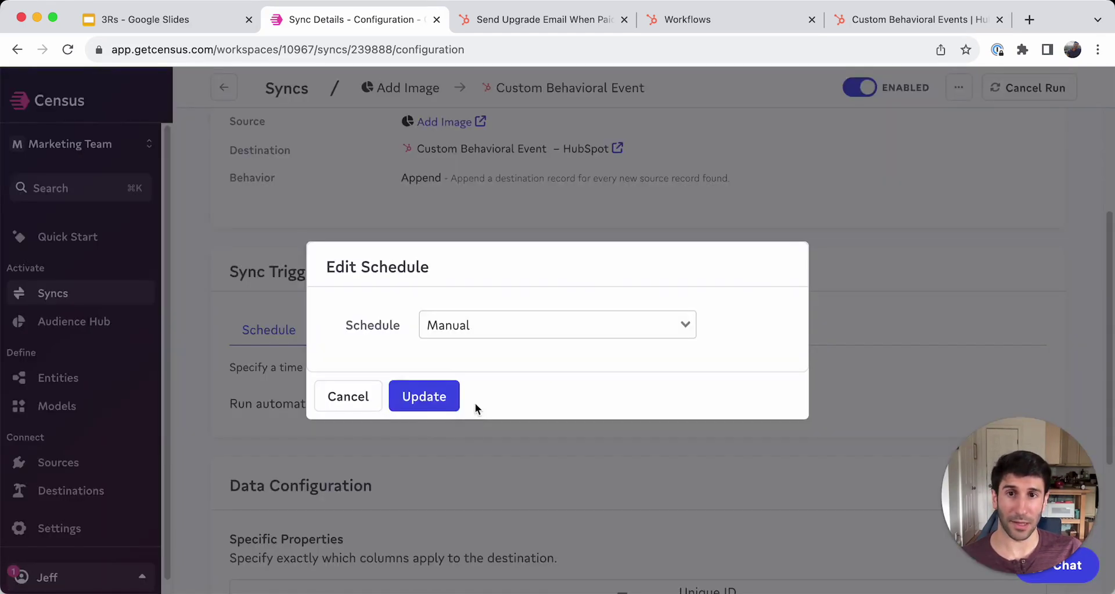
click(479, 322)
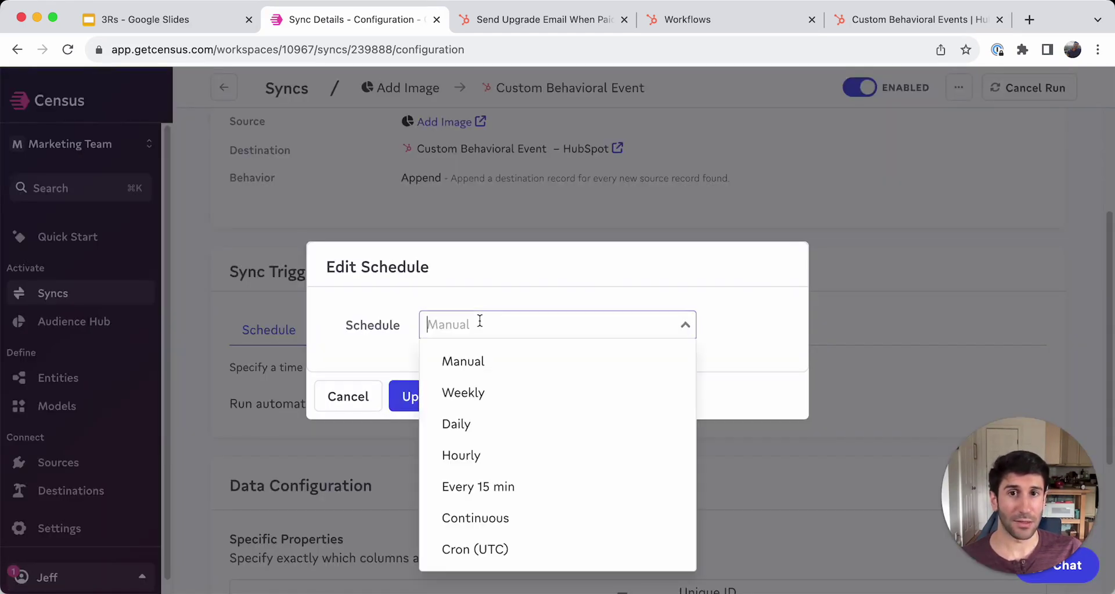
click(493, 468)
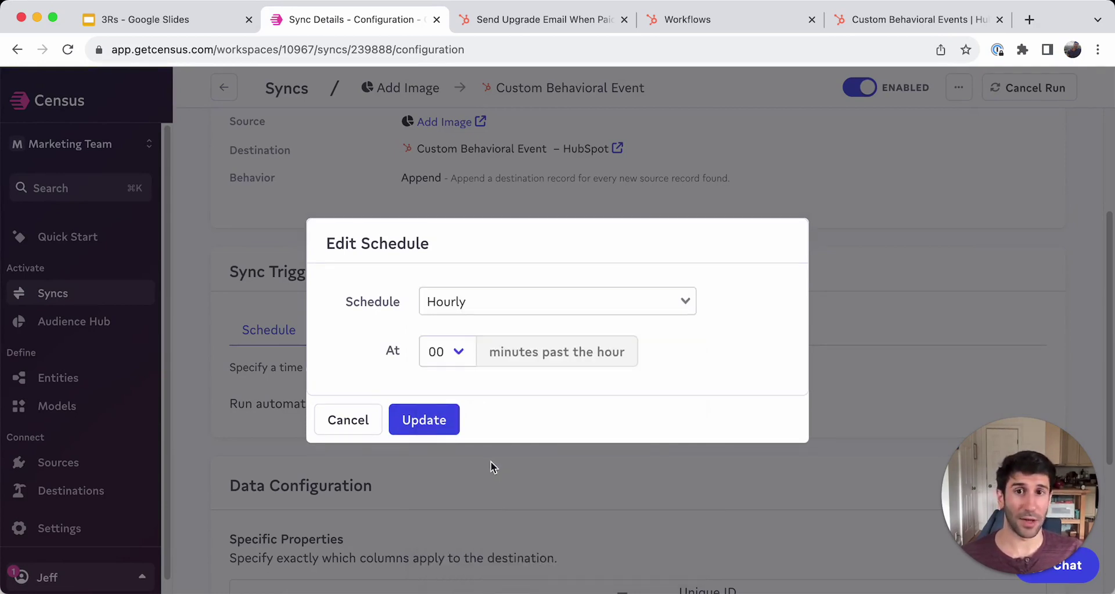
click(428, 421)
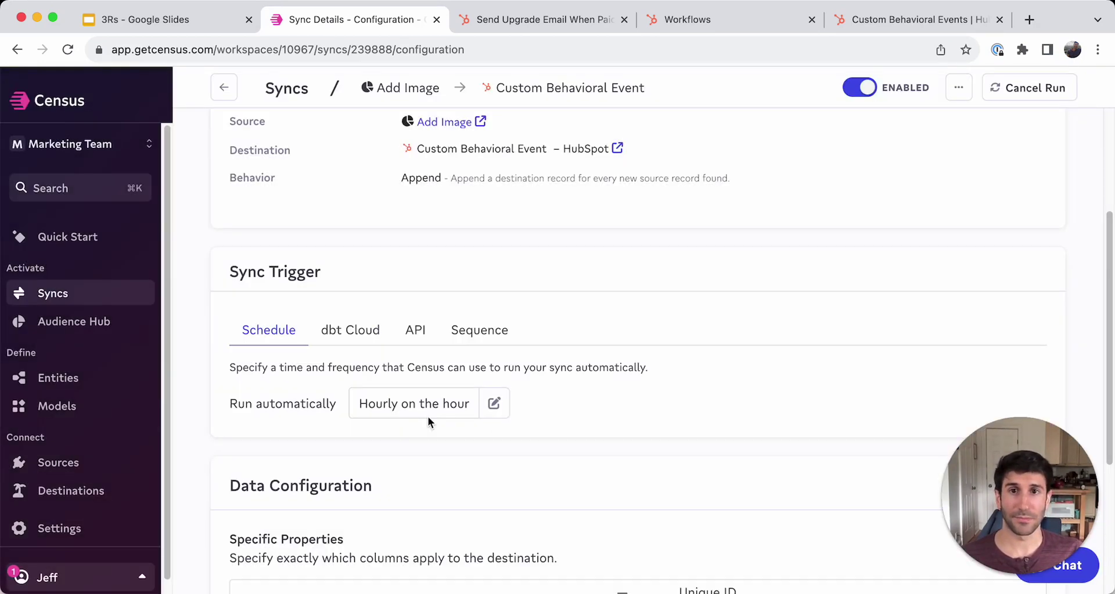
Step: Review the sync's run history and inspect the most recent /events/v3/send API call
scroll(418, 446, up, 3)
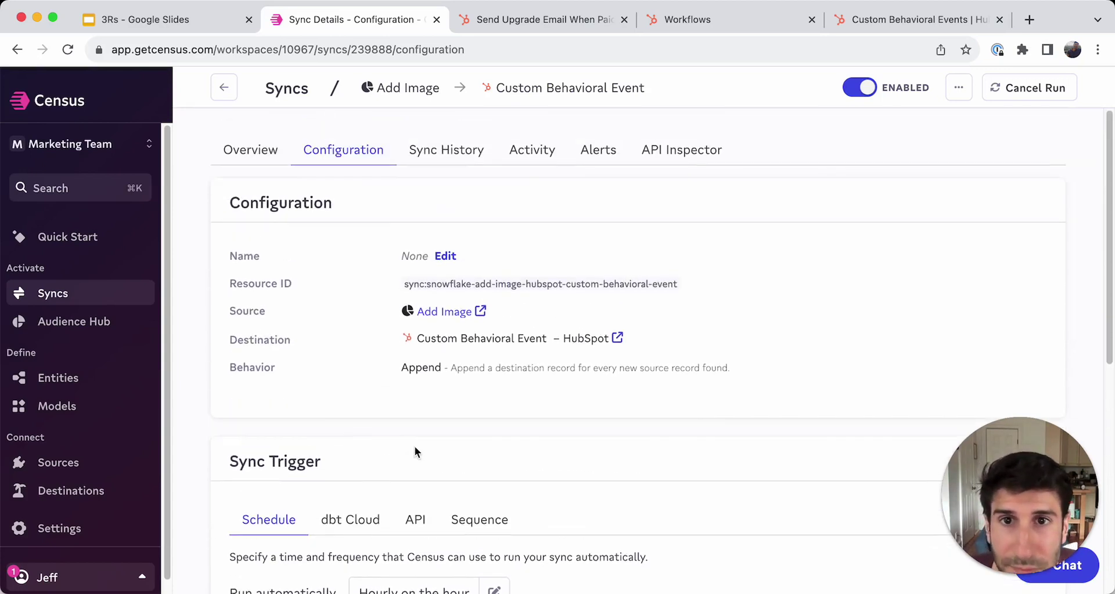
click(471, 157)
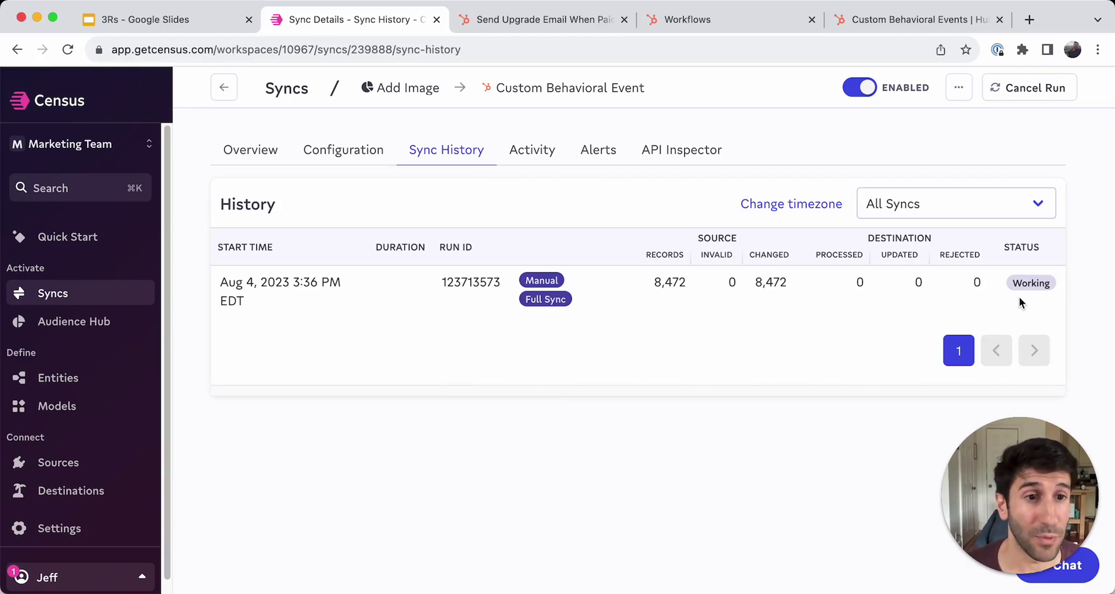
click(658, 161)
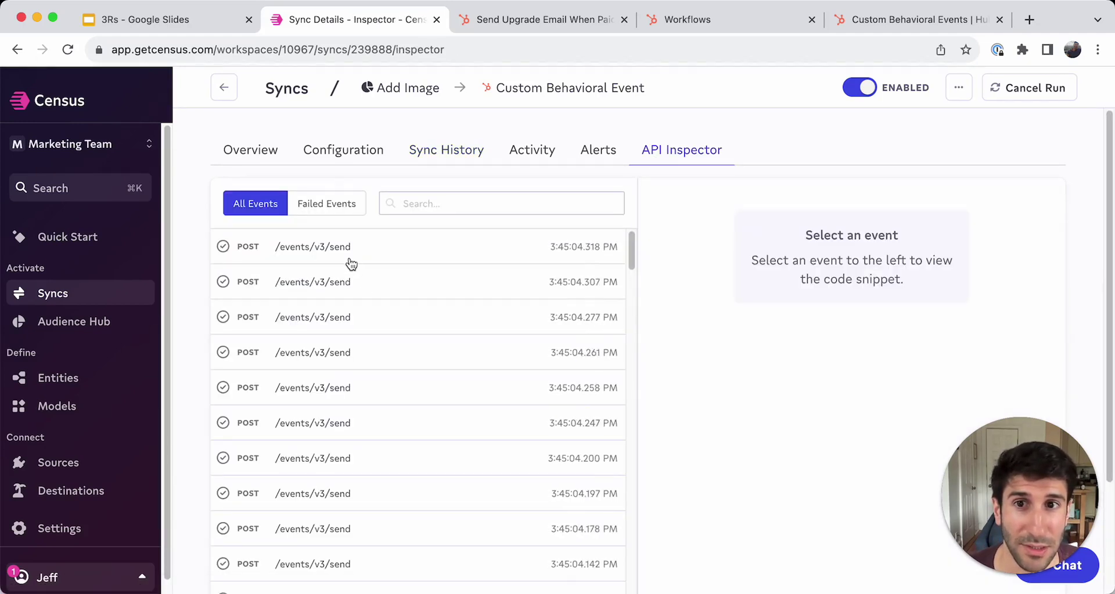
click(240, 247)
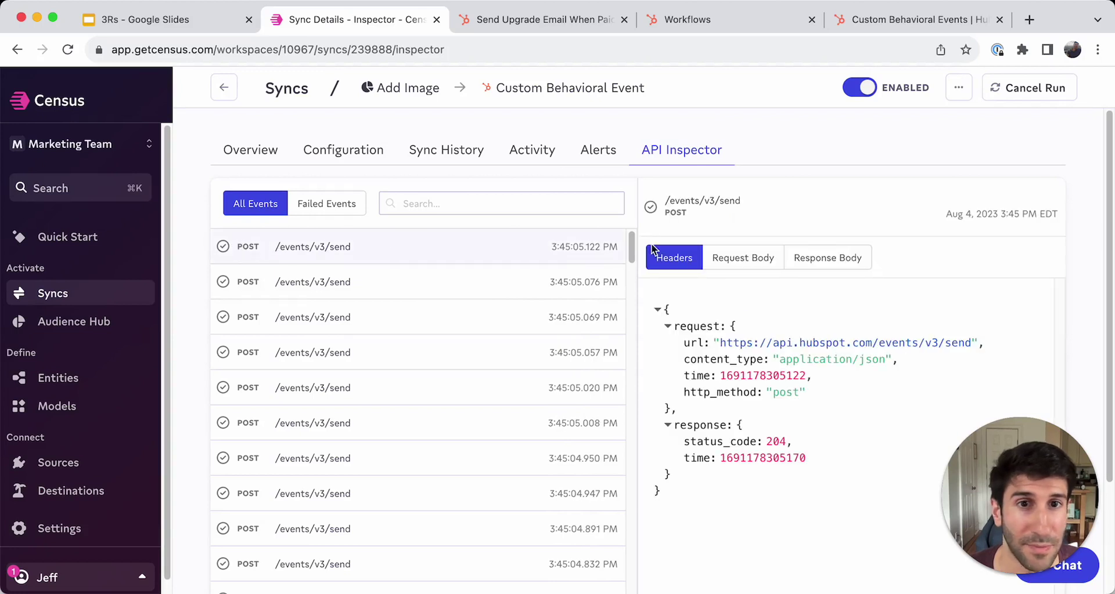
Step: Examine the request and response bodies of the selected /events/v3/send call and select the objectId value in the request
click(747, 259)
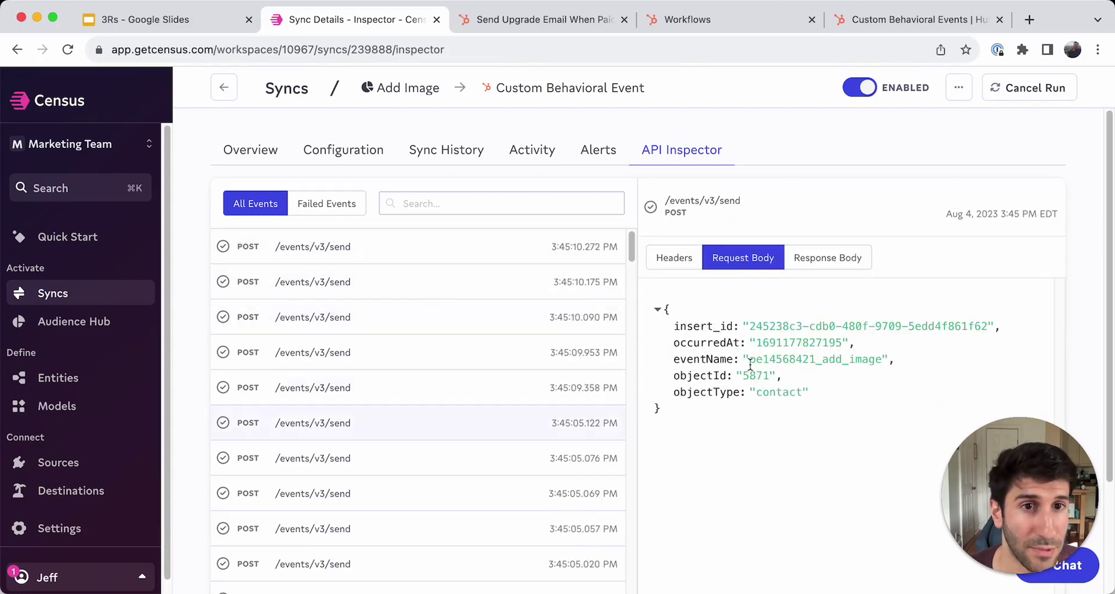
click(817, 264)
click(743, 267)
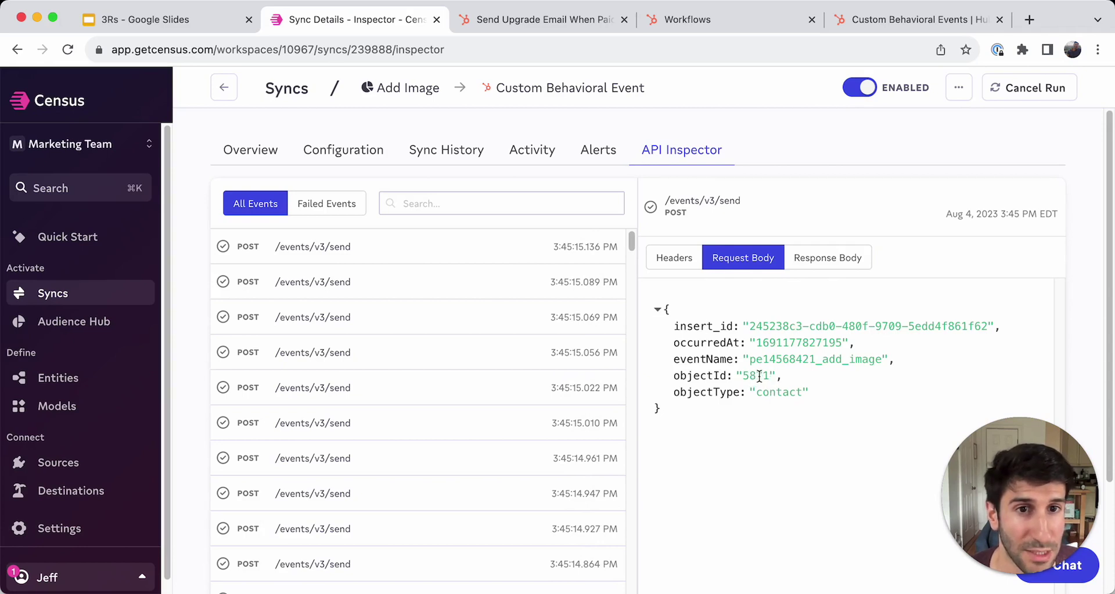
double_click(759, 377)
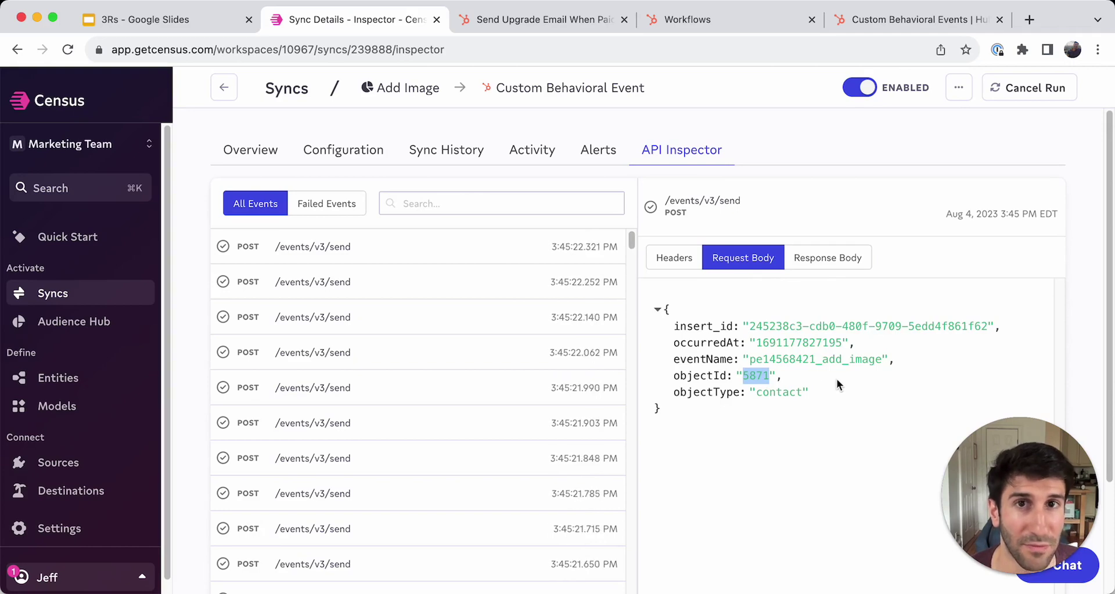
Step: Switch to HubSpot and open the record of the first contact in the Users and Usage contacts view
click(876, 21)
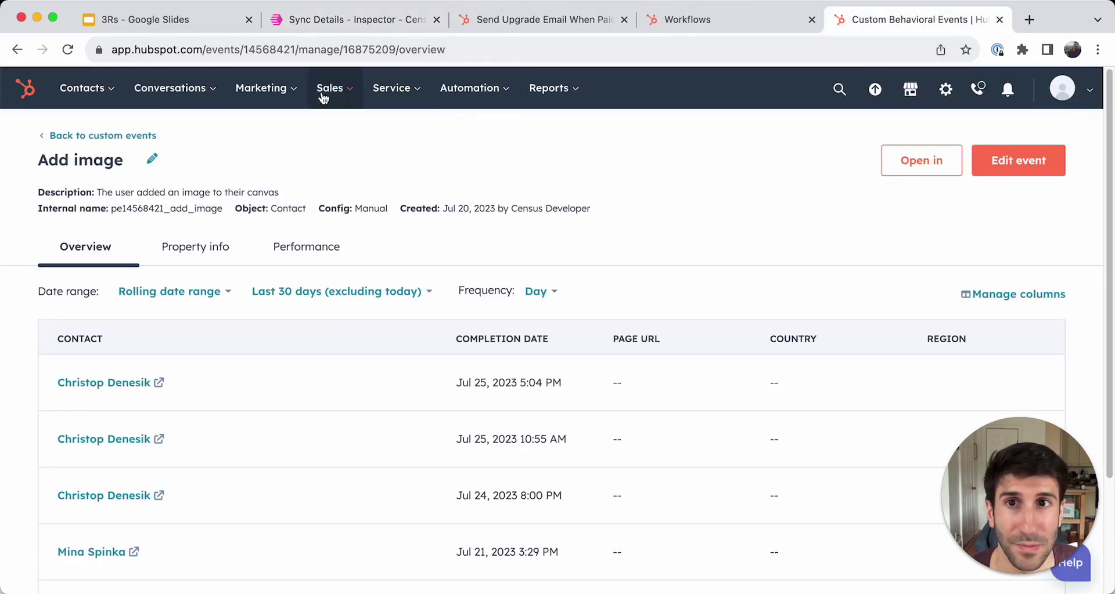
click(119, 88)
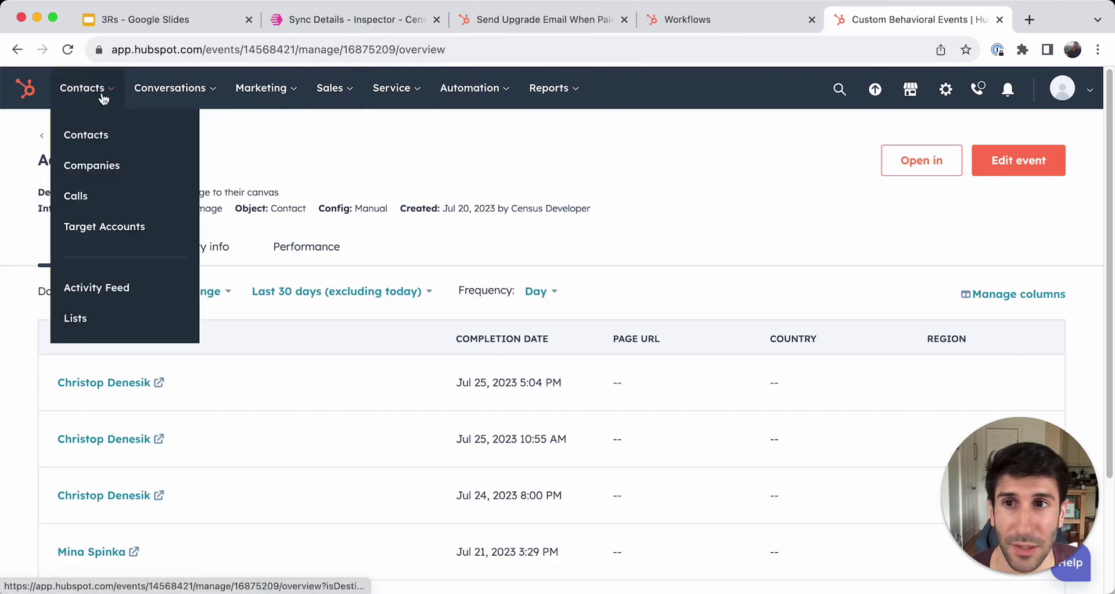
click(105, 141)
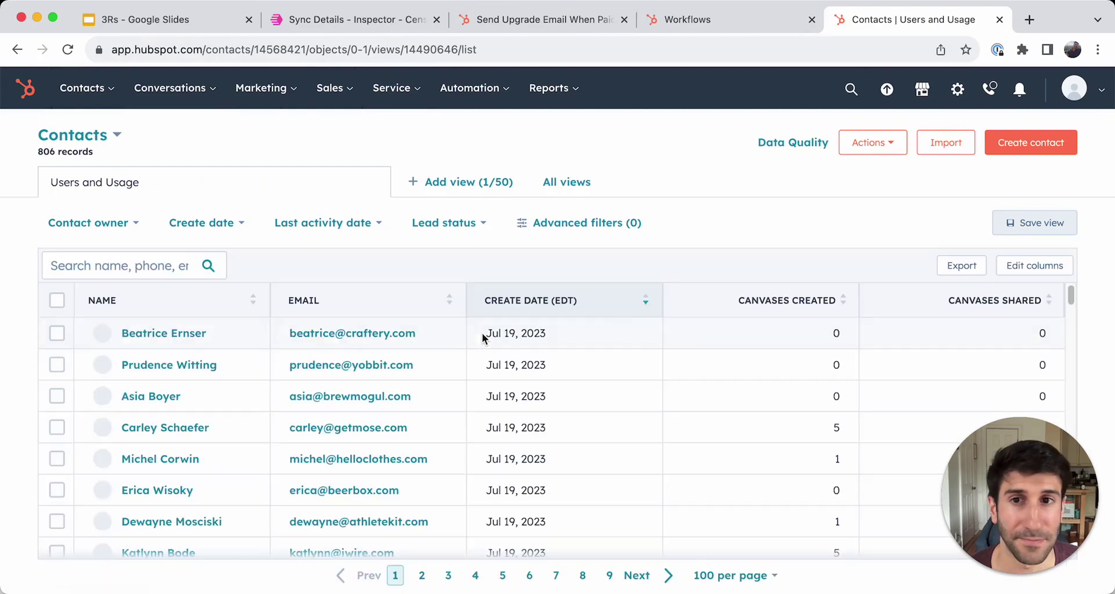
click(154, 333)
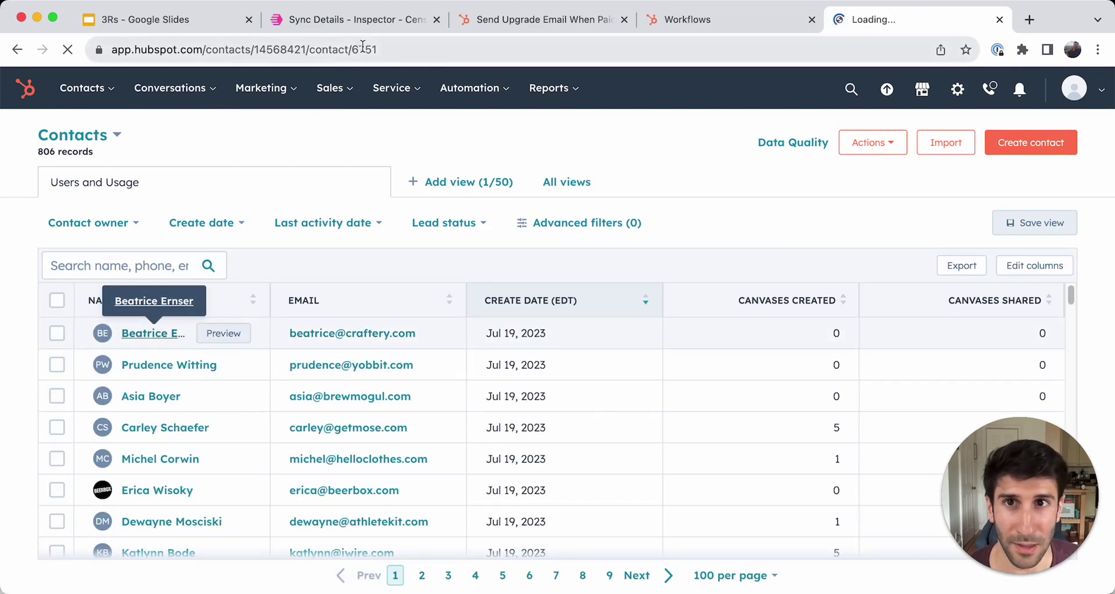
Step: Replace the record ID in the contact's web address with the objectId from the API request and load that contact's record
double_click(571, 51)
text(5871)
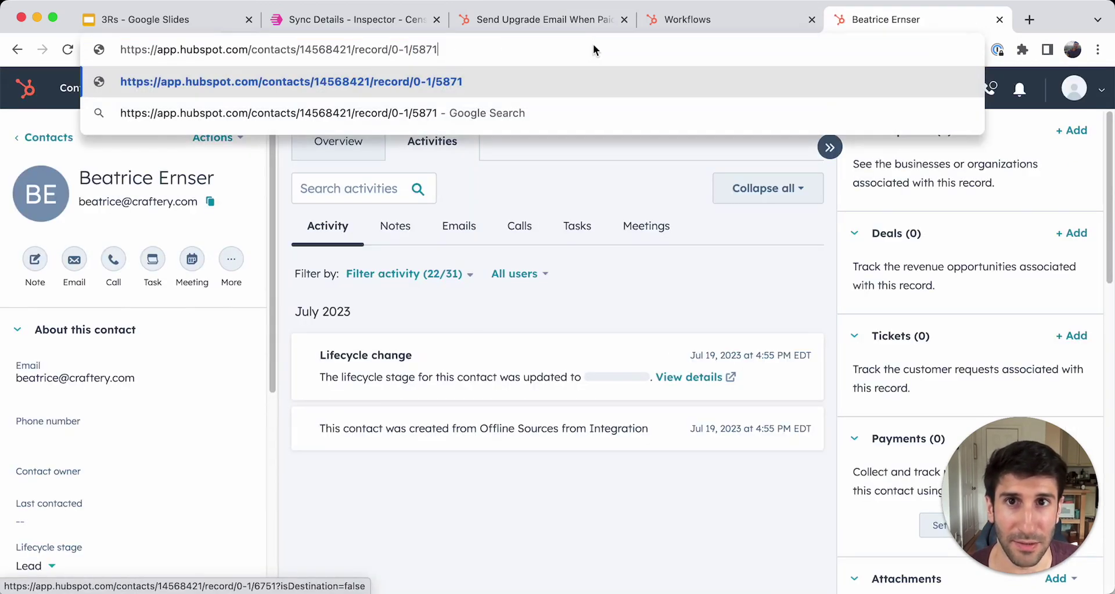
text(\)
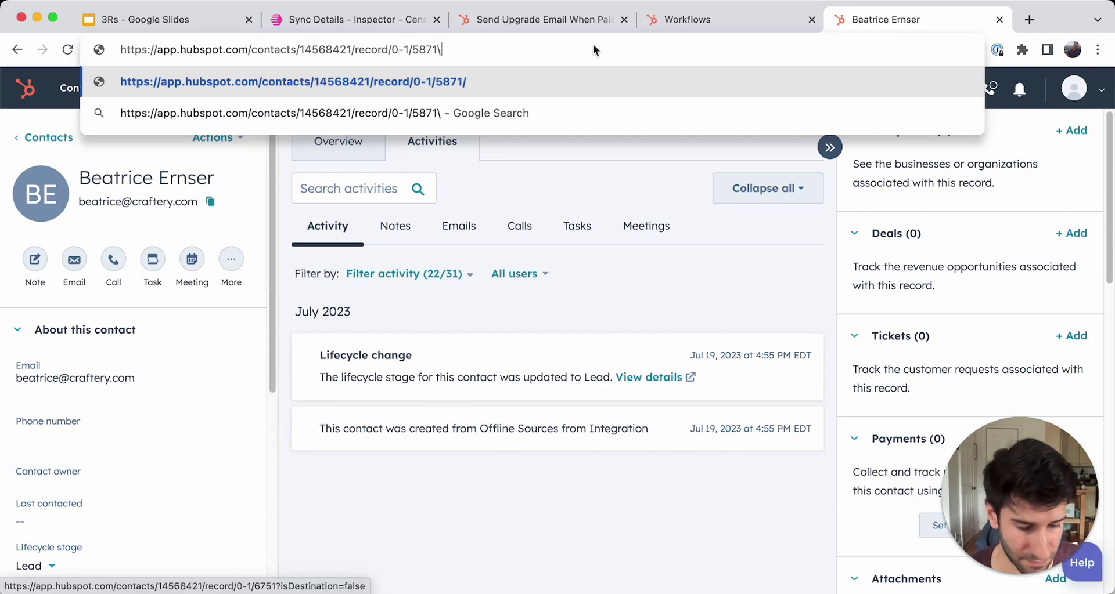
key(Return)
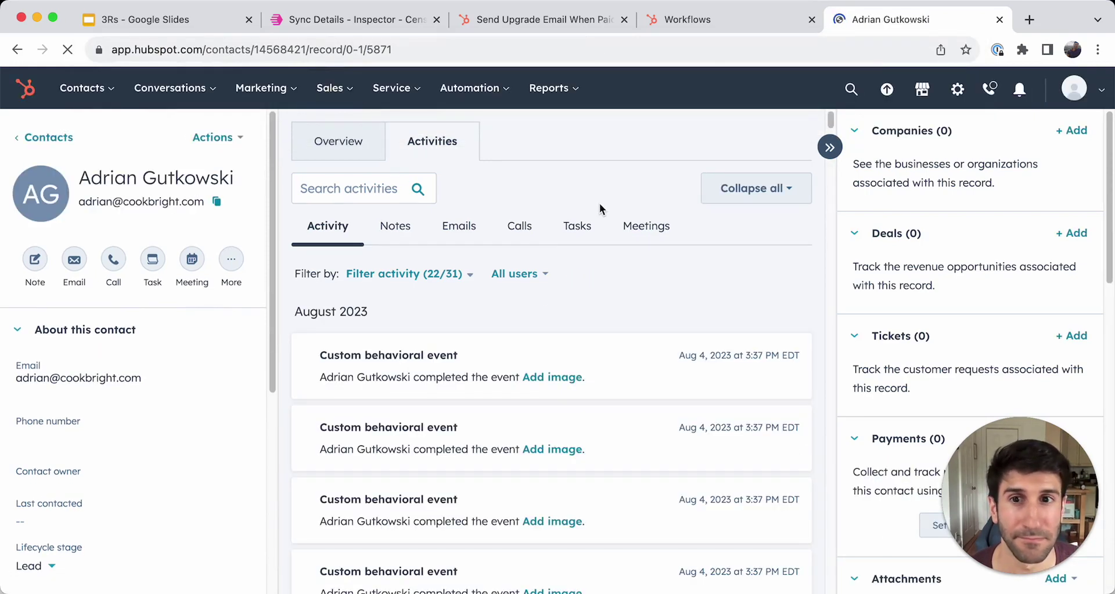